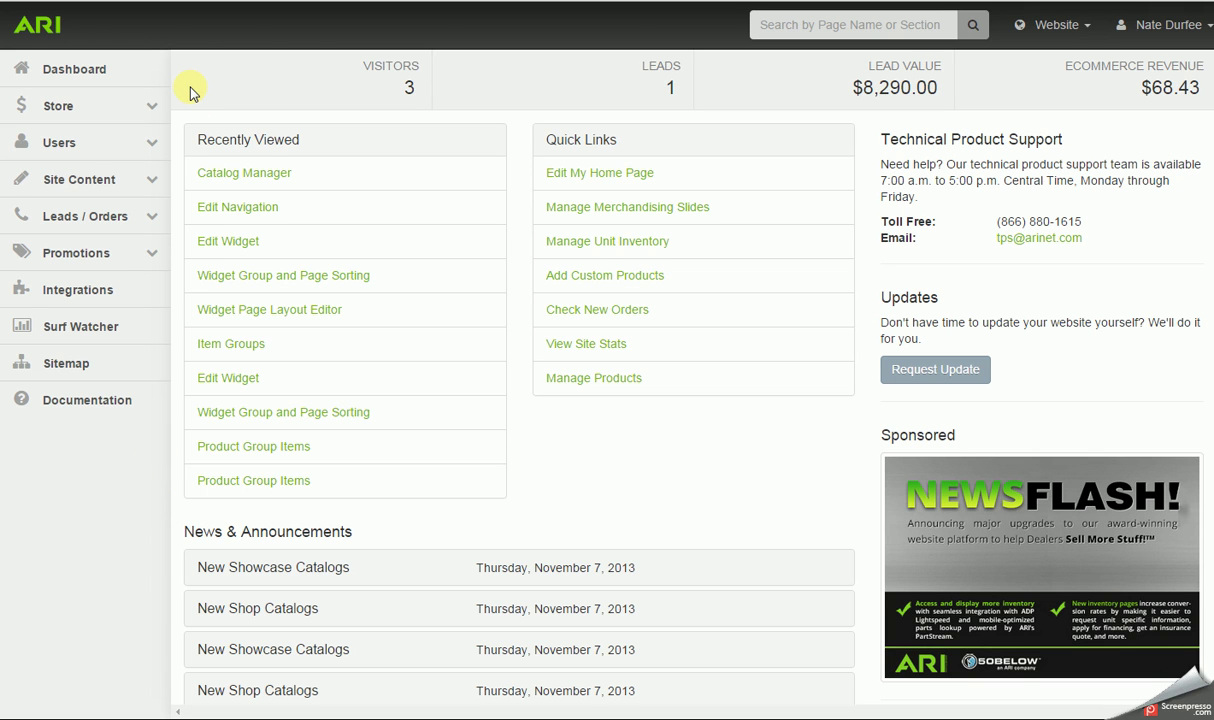
# Expand Store and its Catalog Manager submenu in the left sidebar
pyautogui.click(83, 116)
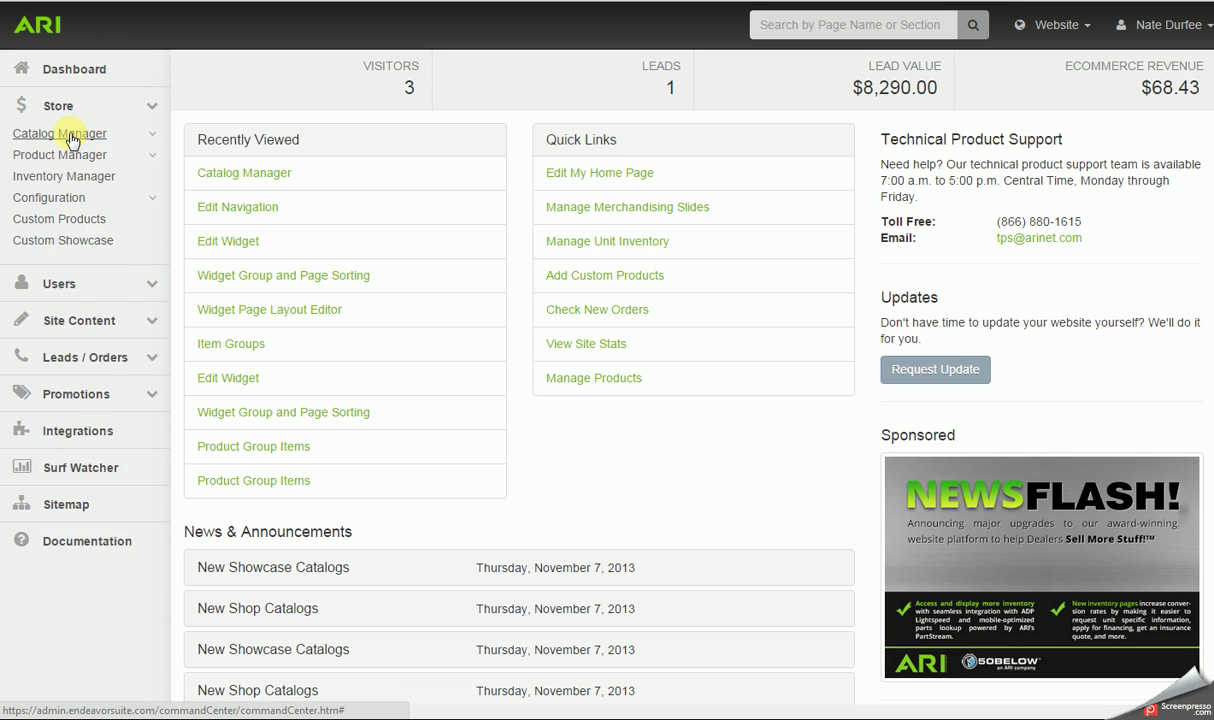
pyautogui.click(66, 133)
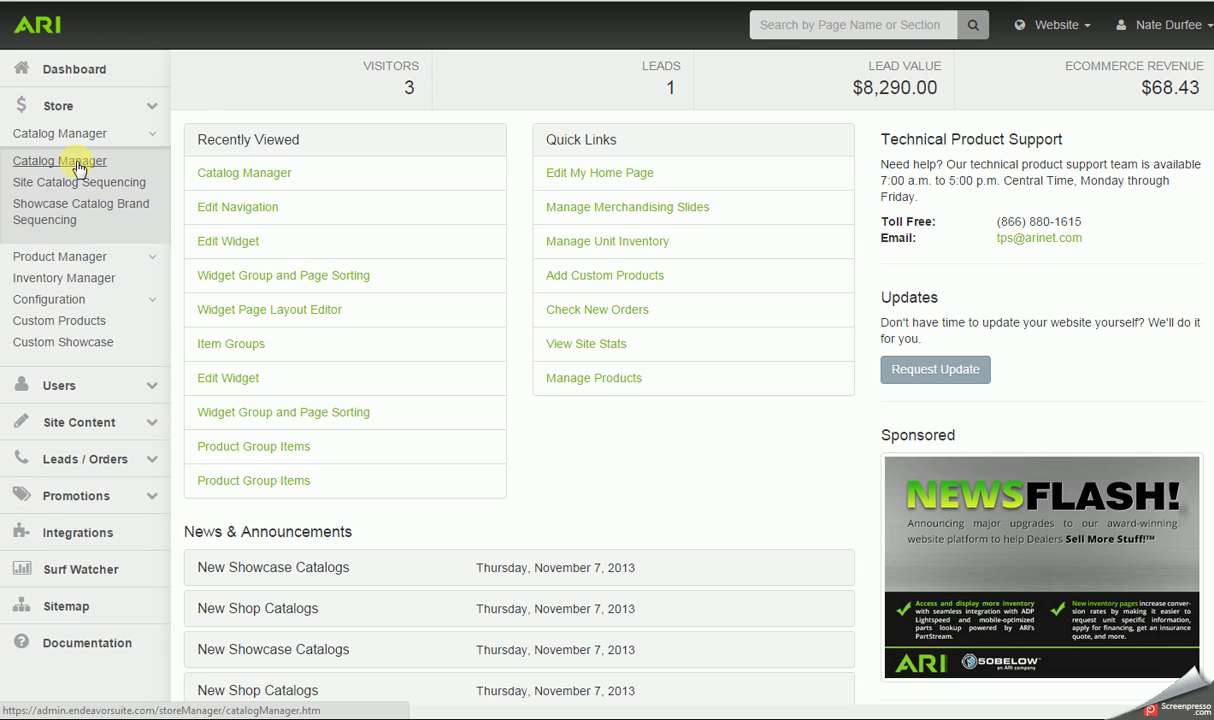
# Open the Catalog Manager page and view the site's active brands list
pyautogui.click(78, 165)
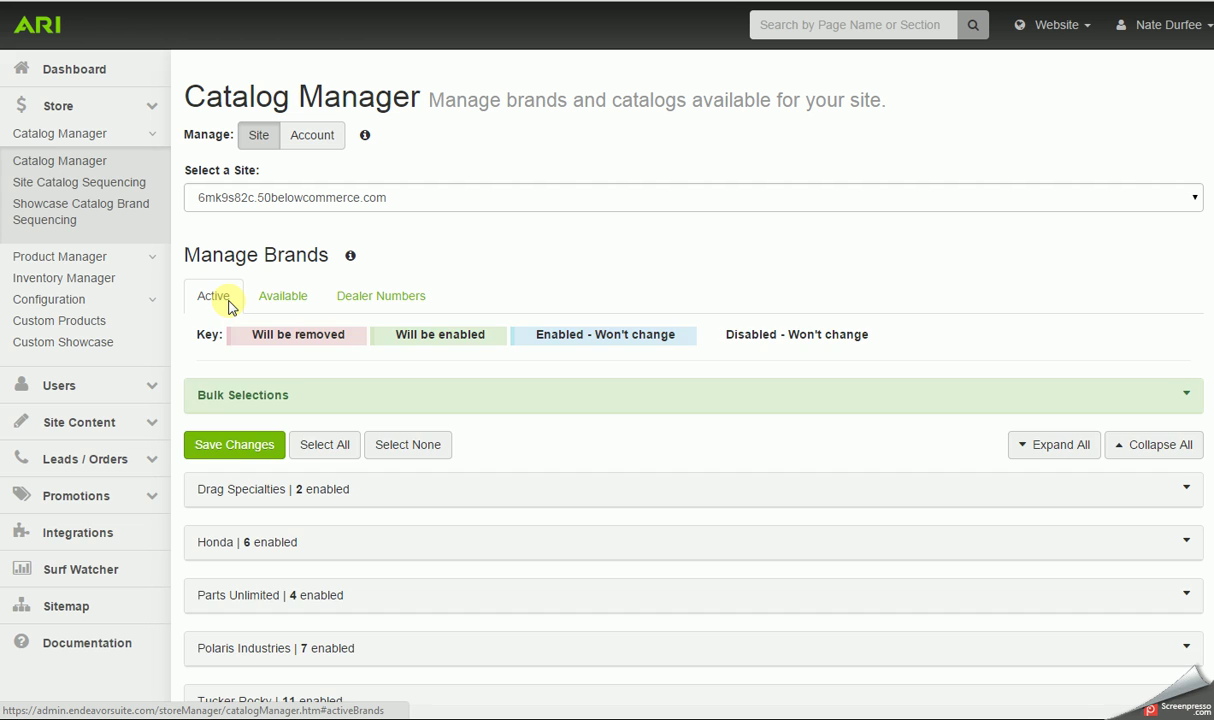
pyautogui.scroll(-2, 206, 396)
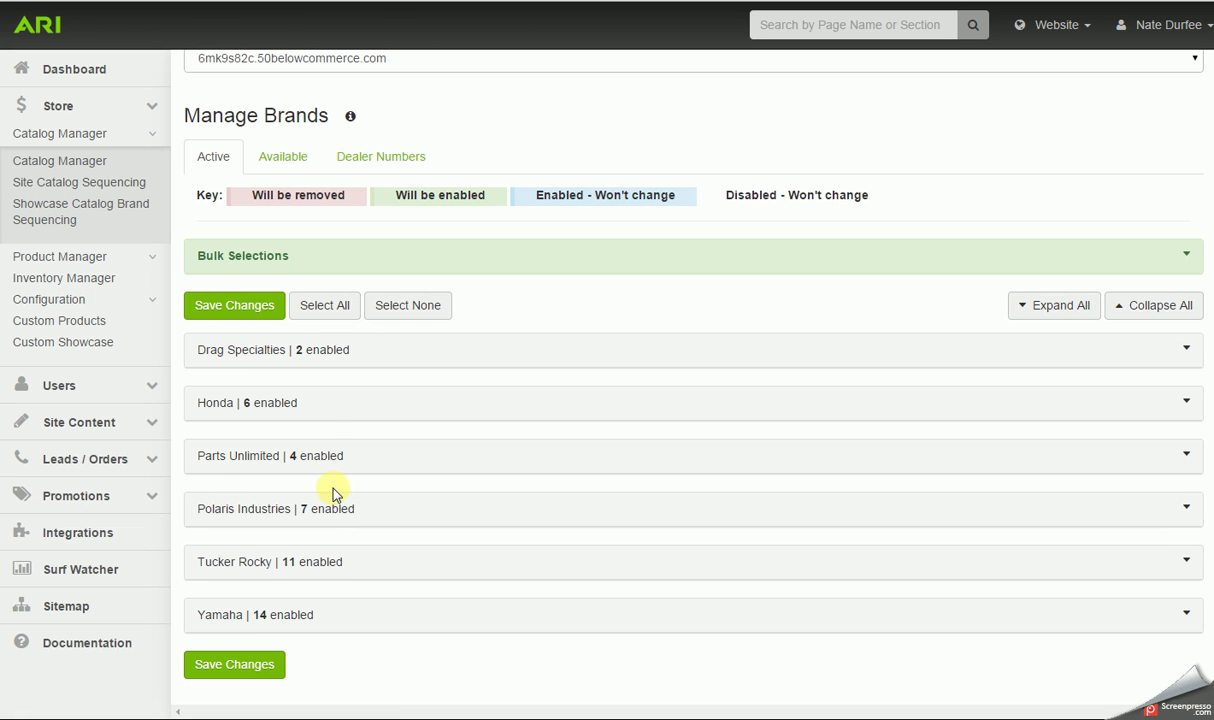
# In Honda, enable Dirt Bikes 2015 and 2014, disable Cruiser/V-Twin 2014, and save
pyautogui.click(246, 414)
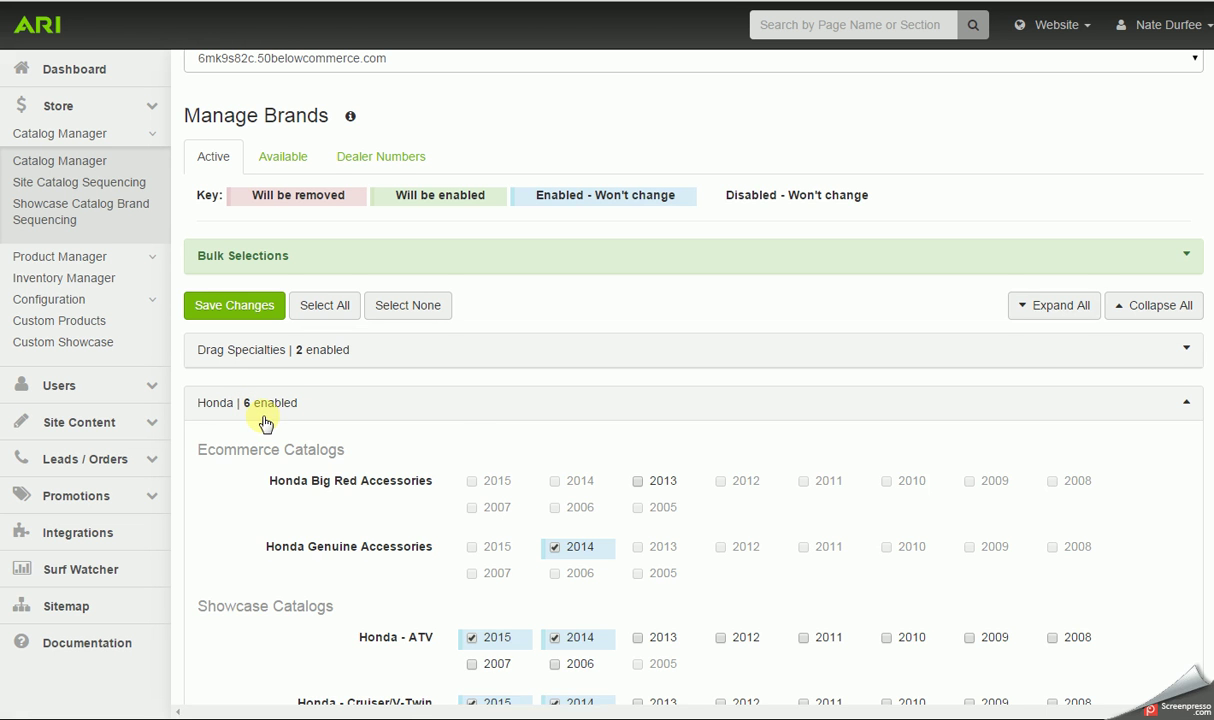
pyautogui.scroll(-2, 248, 414)
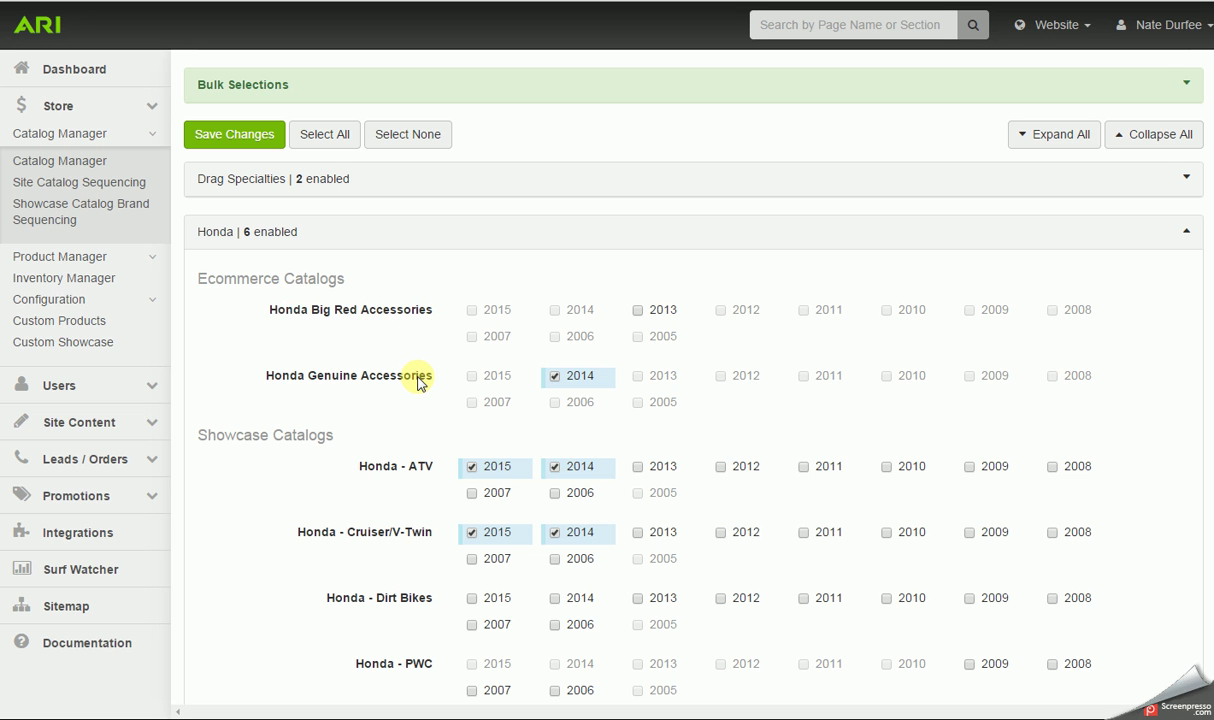
pyautogui.scroll(-2, 418, 384)
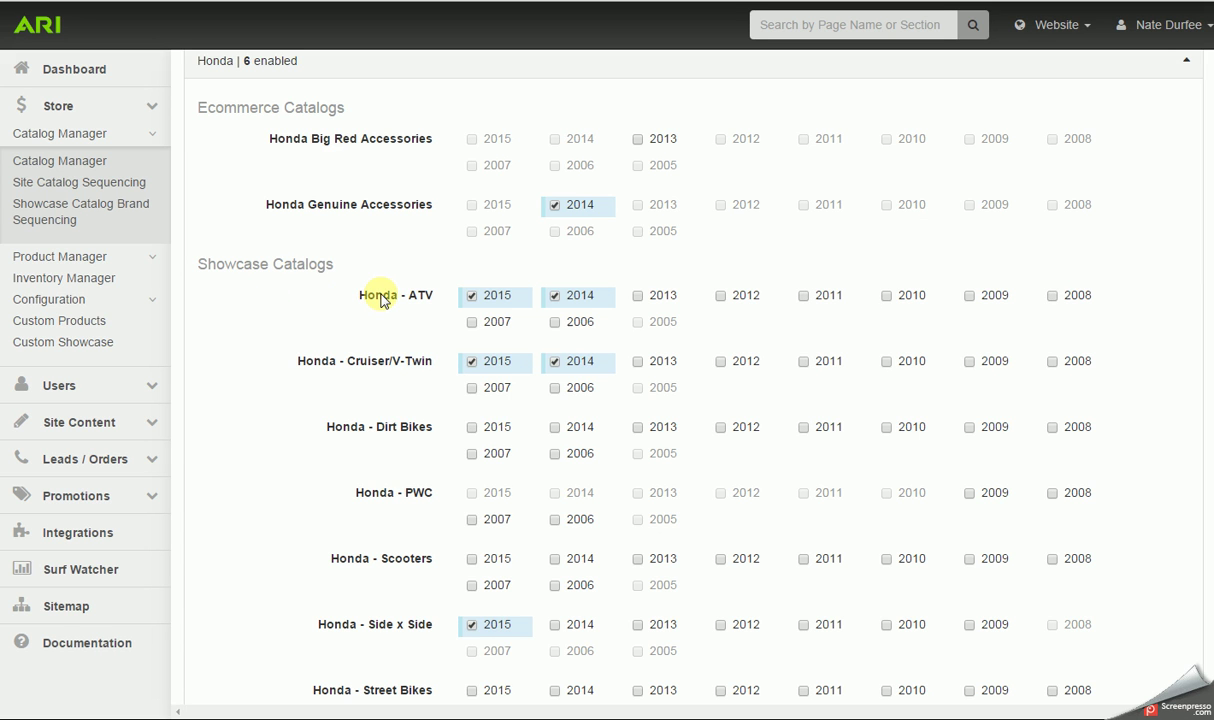
pyautogui.click(472, 428)
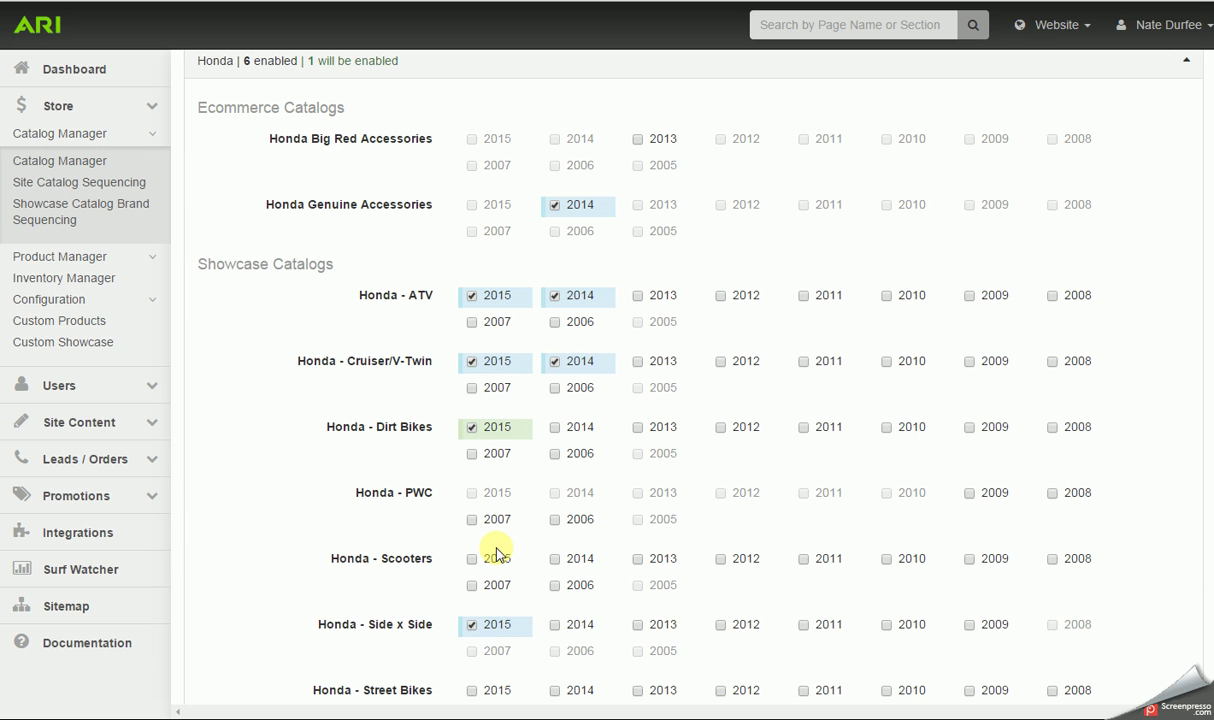
pyautogui.click(555, 428)
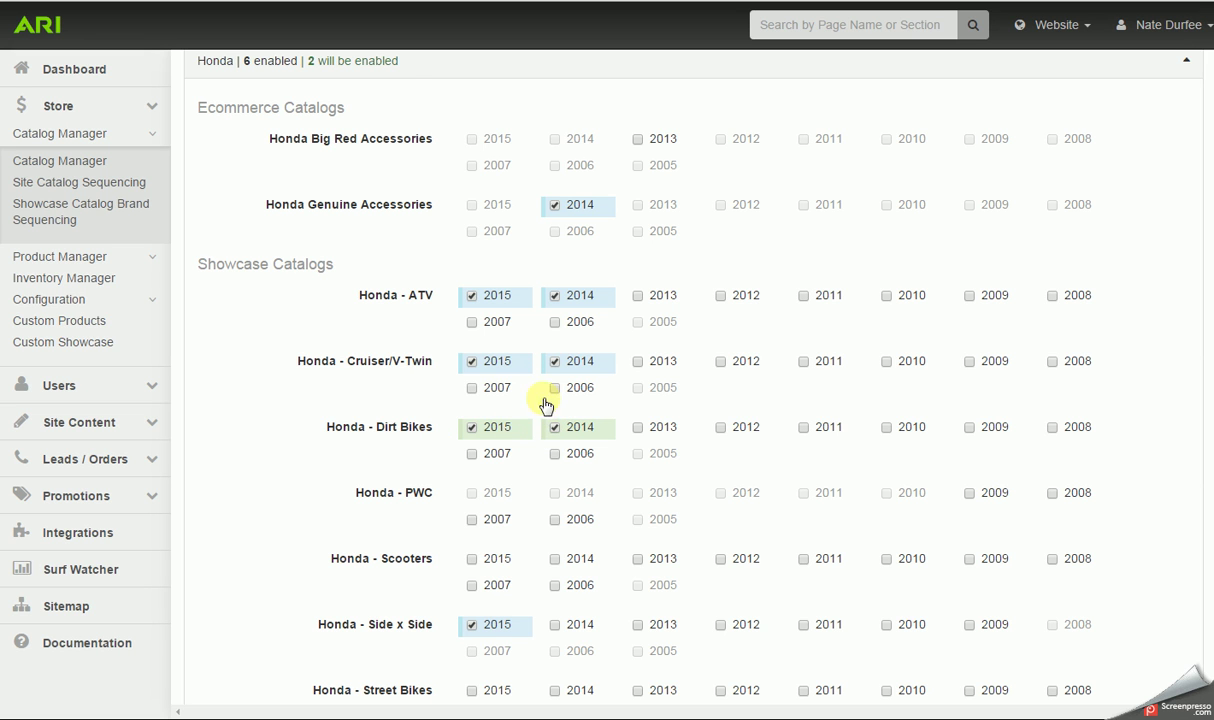
pyautogui.click(556, 363)
pyautogui.scroll(4, 496, 432)
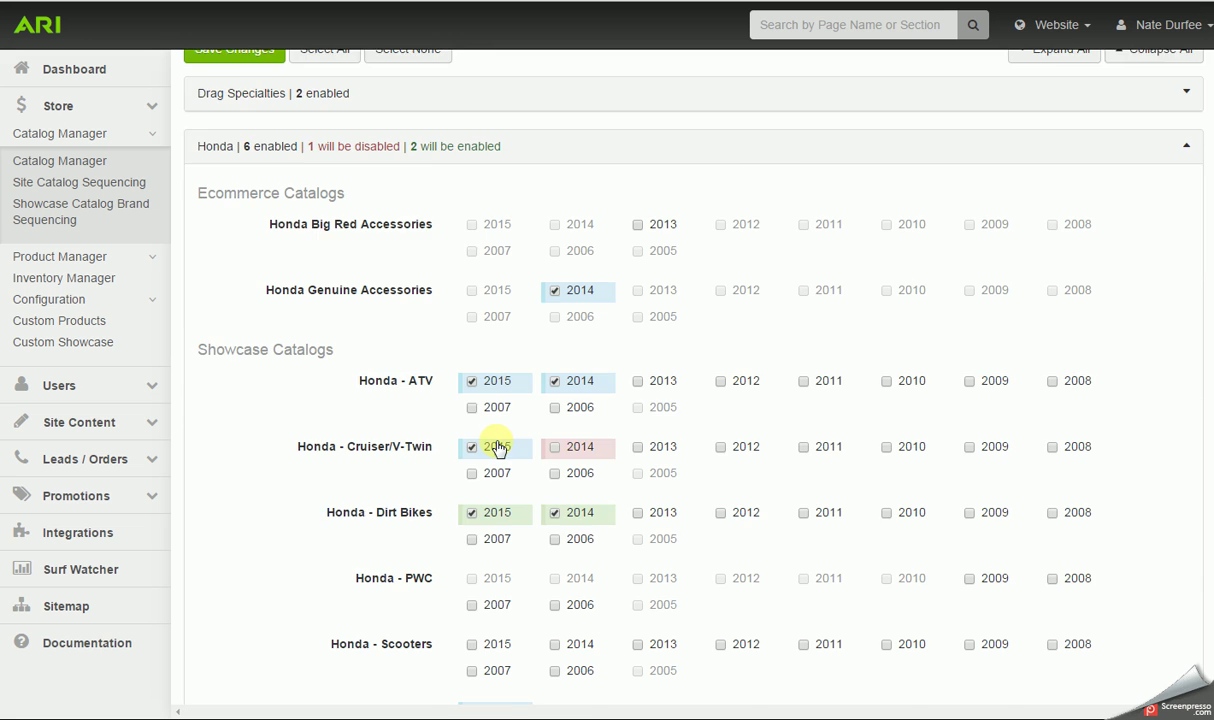
pyautogui.click(236, 306)
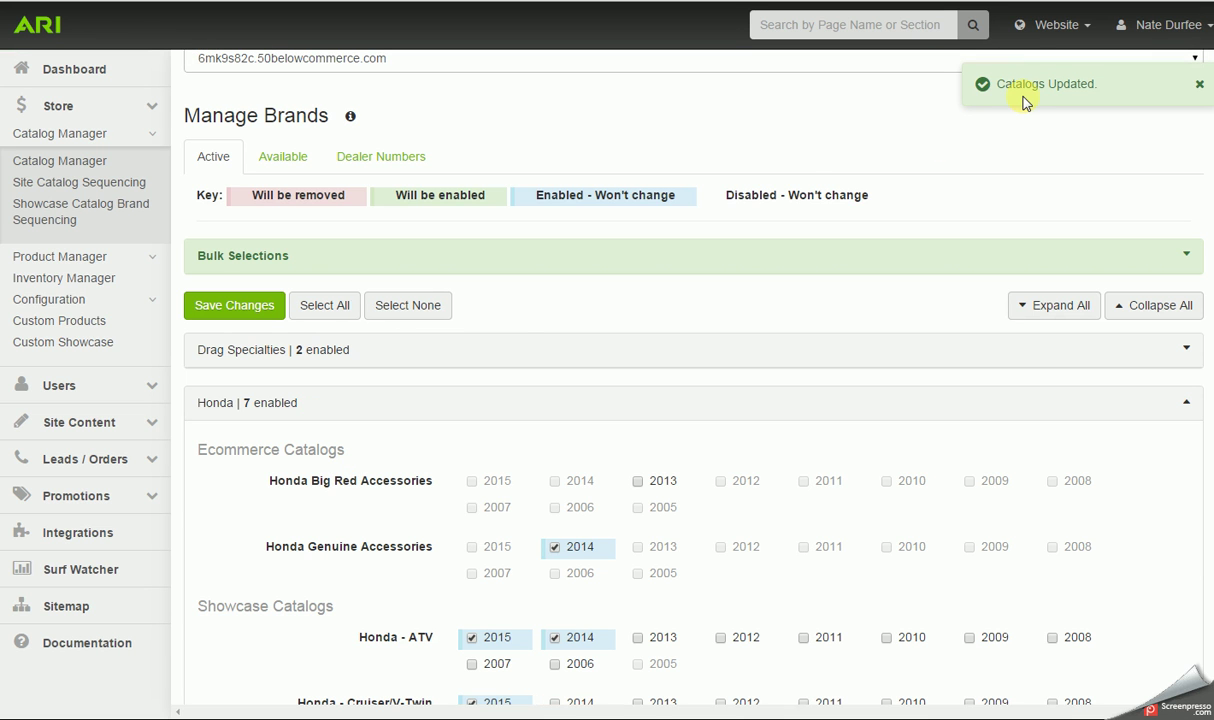
# Collapse Honda and enable Polaris Ranger accessories, RZR accessories and Snowmobile apparel 2015
pyautogui.scroll(-1, 495, 307)
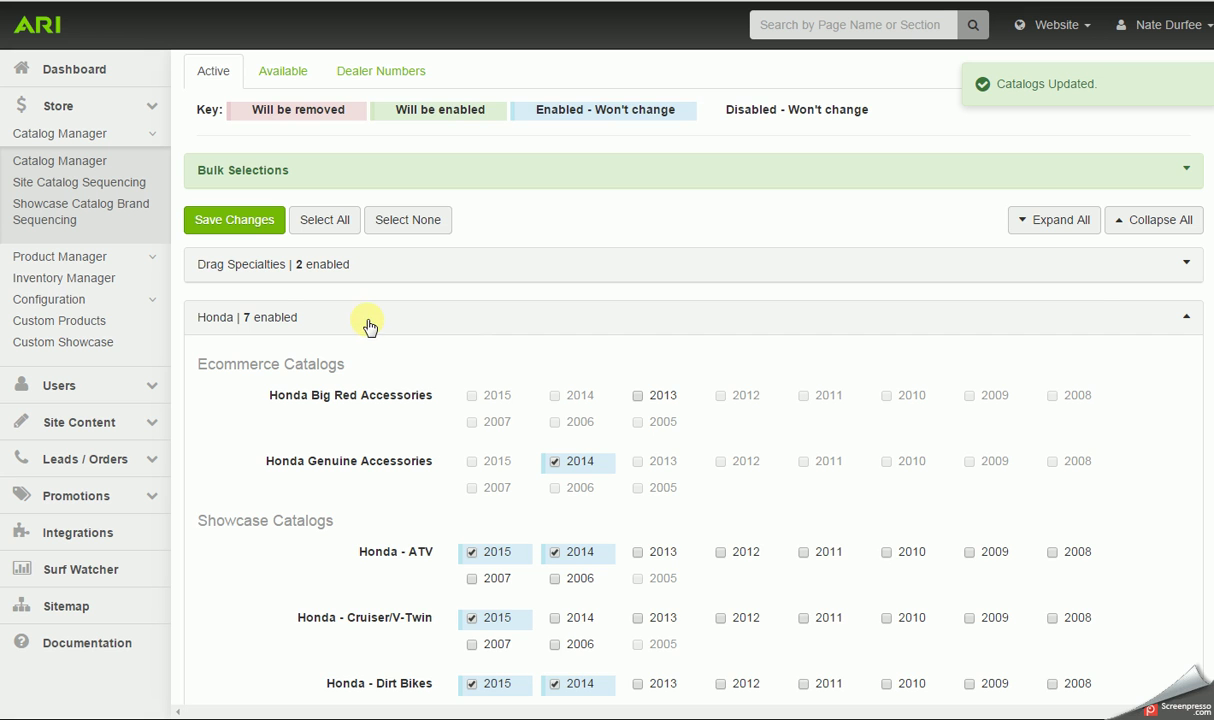
pyautogui.click(368, 320)
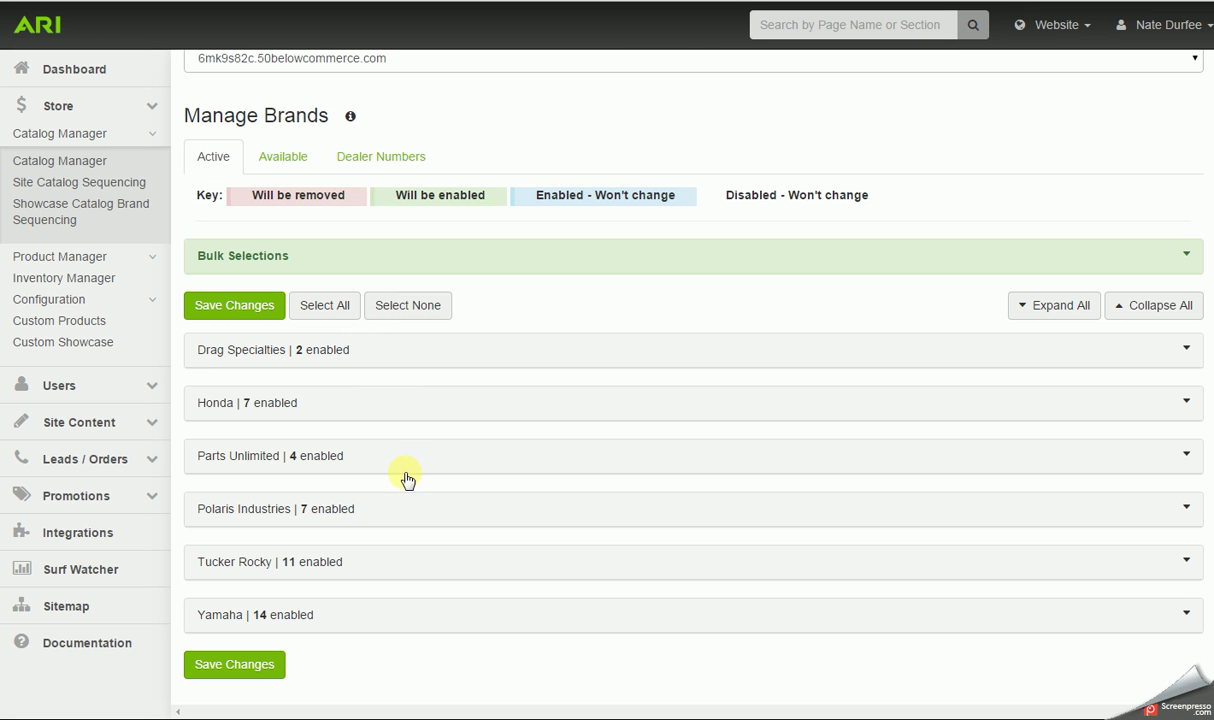
pyautogui.click(302, 514)
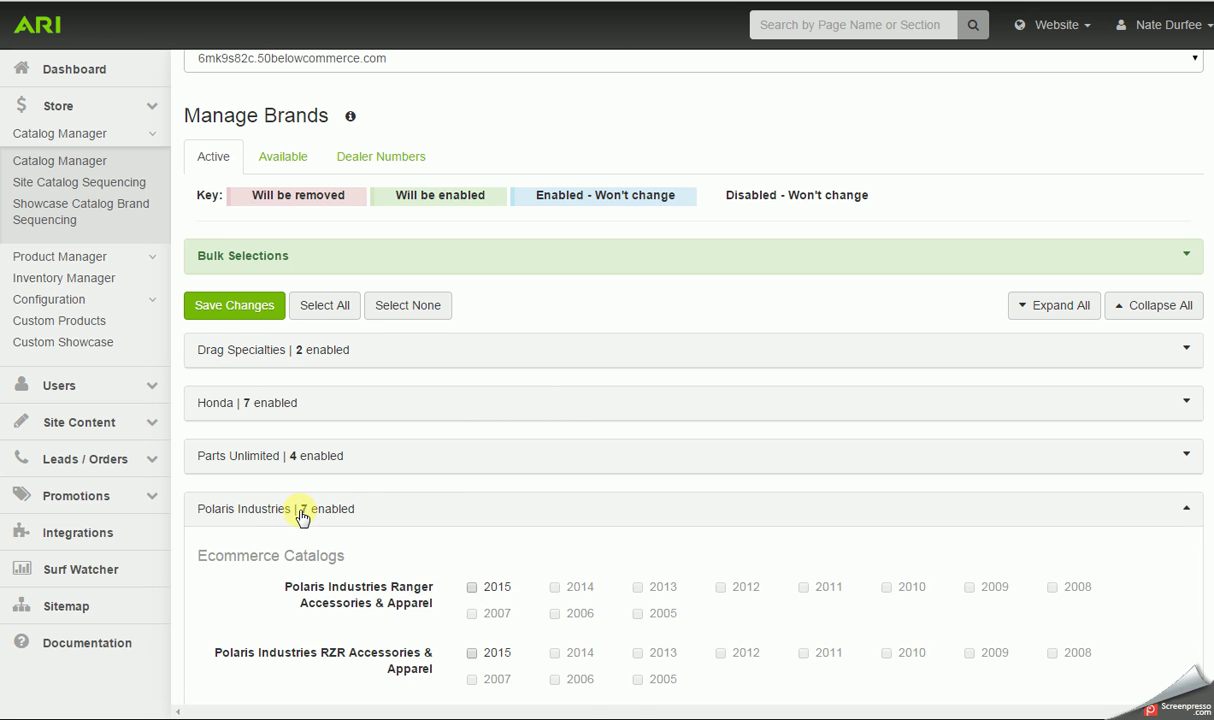
pyautogui.scroll(-3, 300, 512)
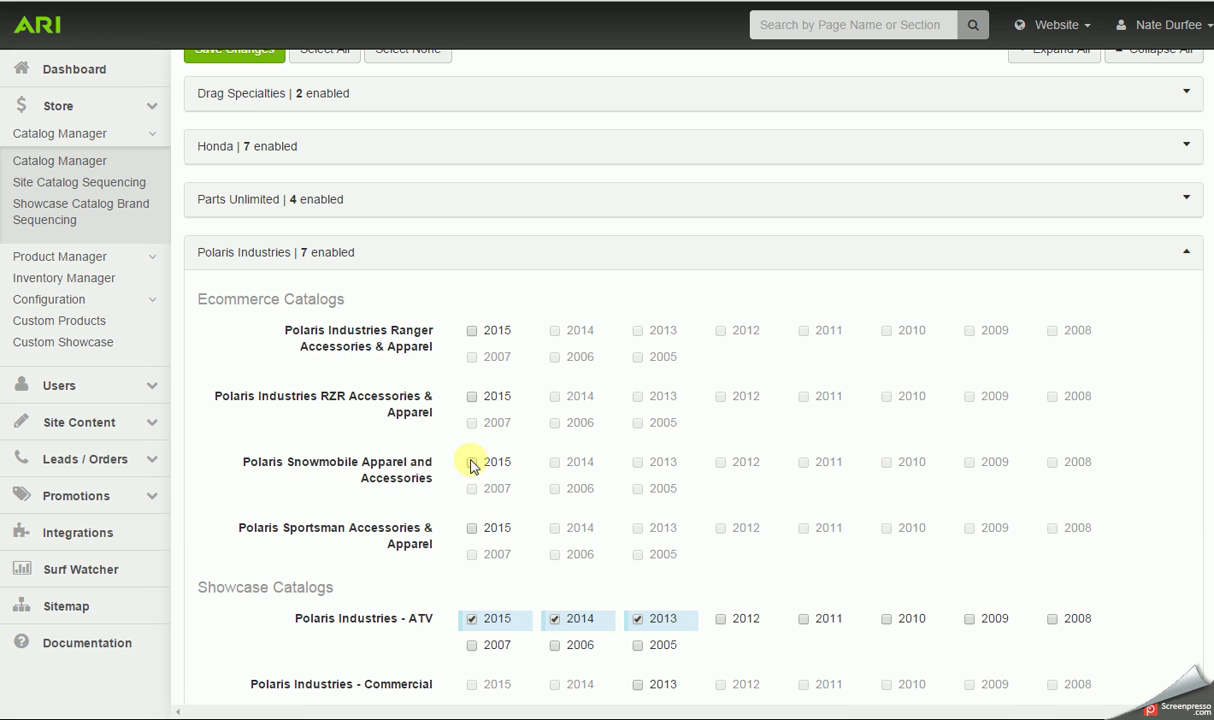
pyautogui.click(471, 331)
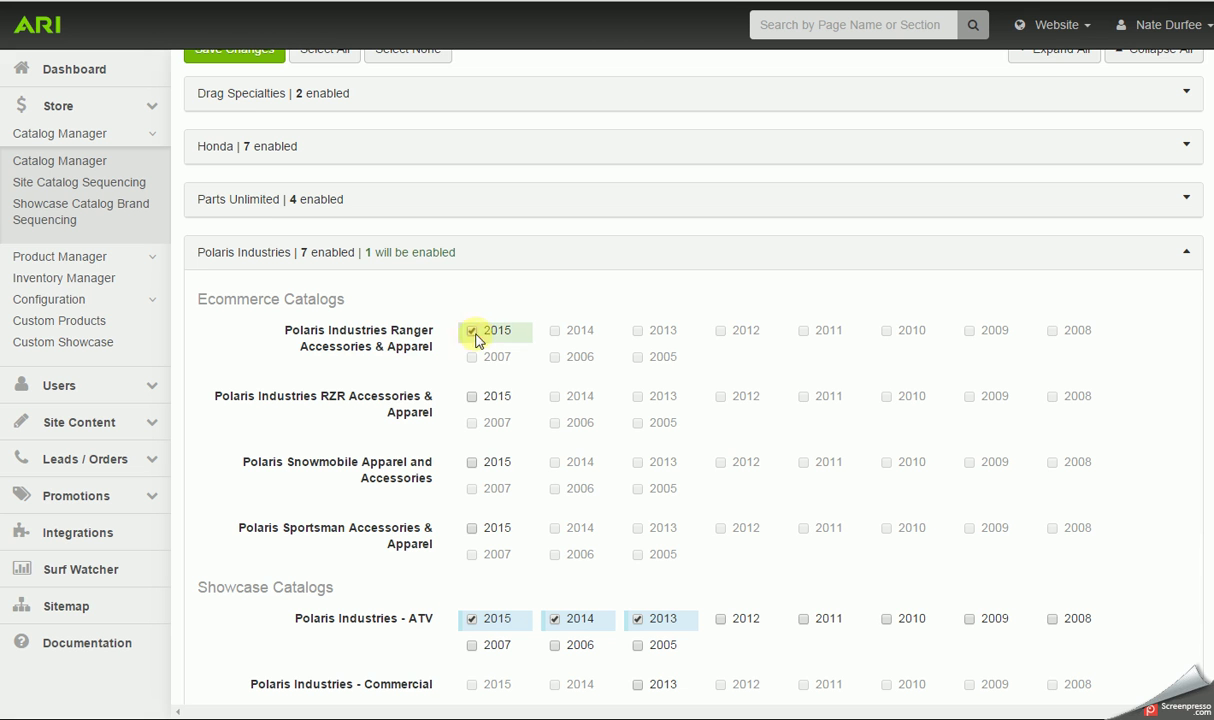
pyautogui.click(473, 396)
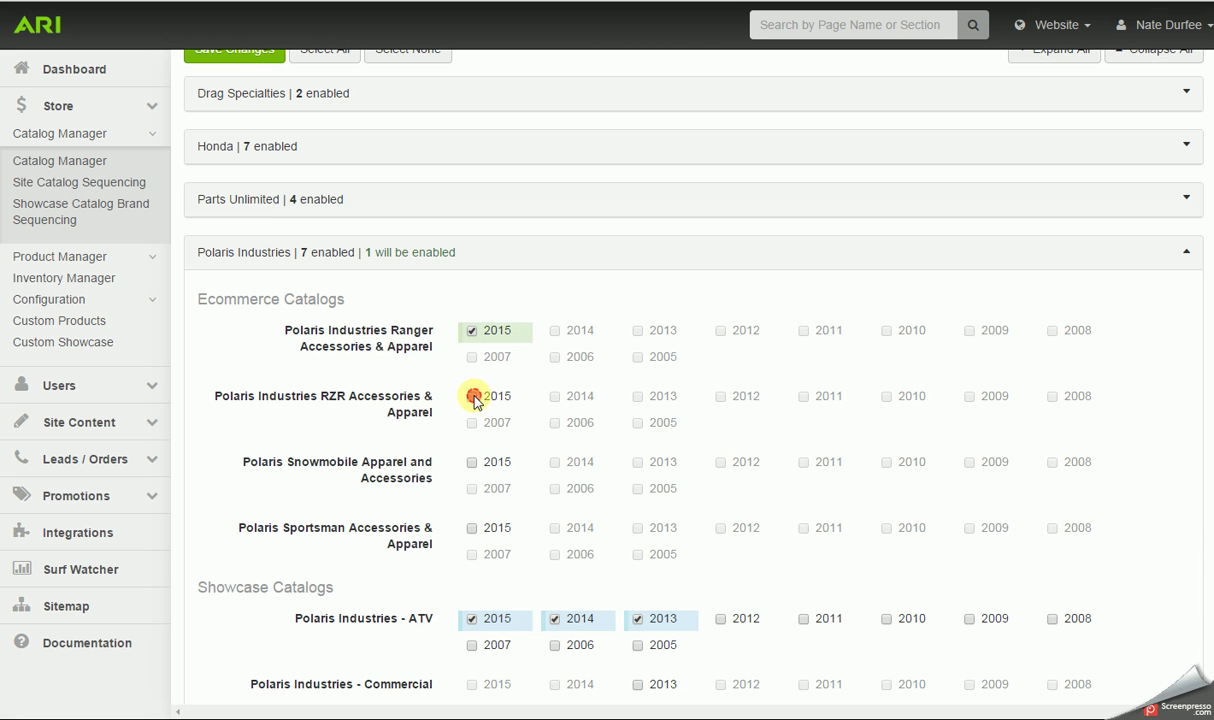
pyautogui.click(471, 462)
# Disable Polaris ATV 2013 and Side x Side 2014, save, and collapse Polaris Industries
pyautogui.scroll(-3, 475, 465)
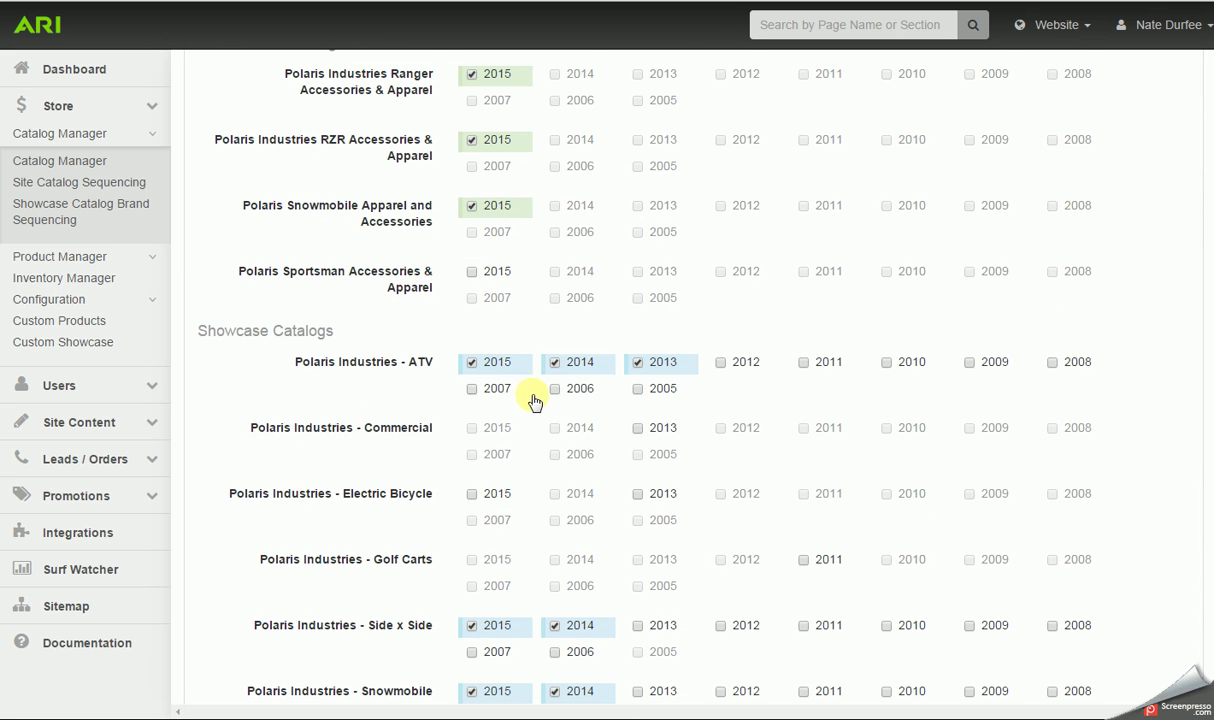
pyautogui.scroll(-1, 545, 385)
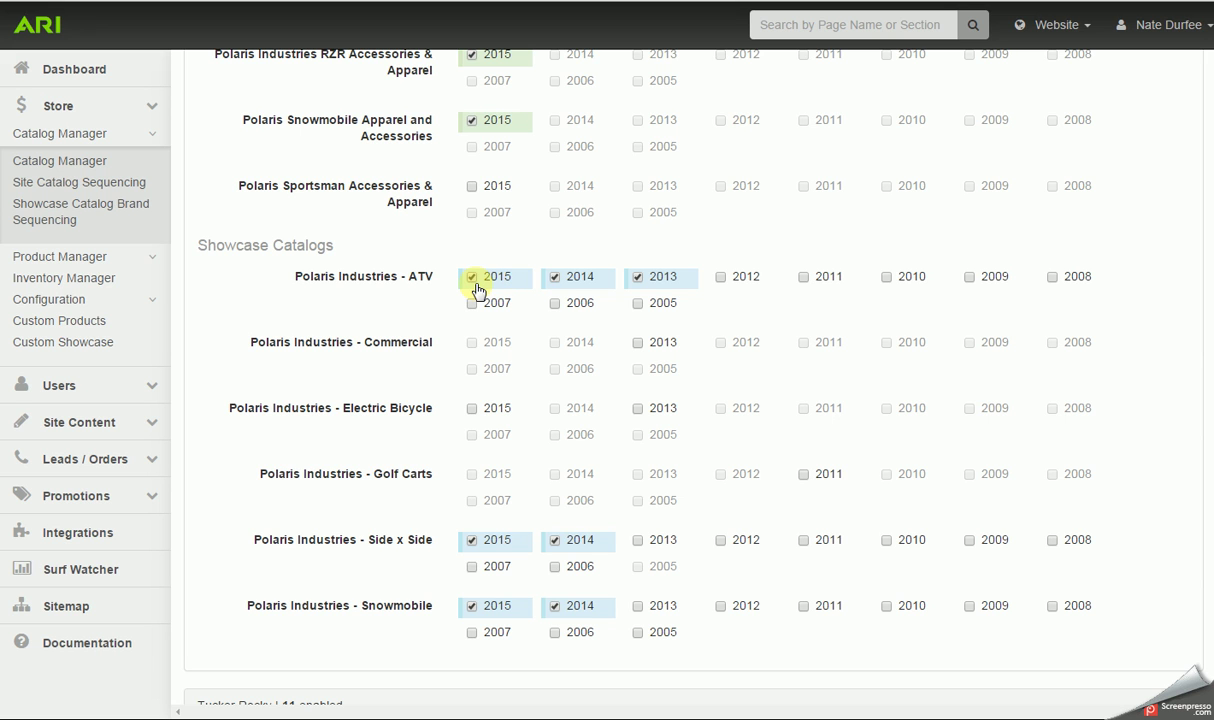
pyautogui.click(637, 279)
pyautogui.click(556, 542)
pyautogui.scroll(3, 537, 541)
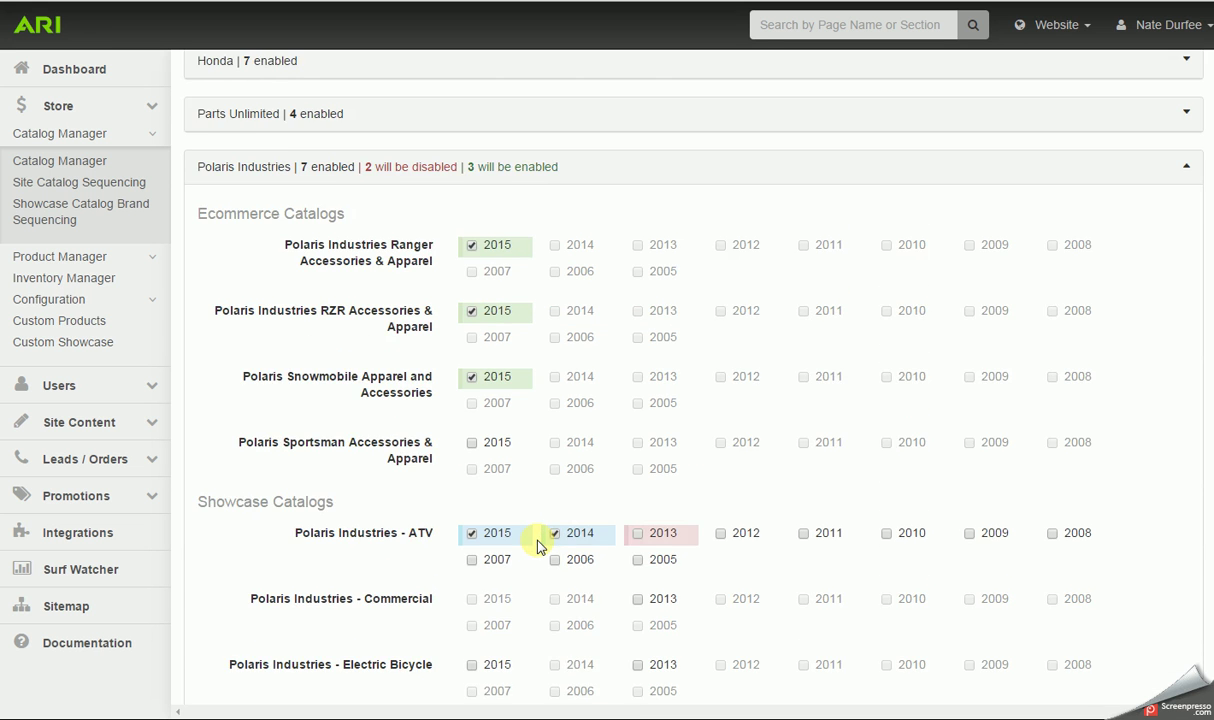
pyautogui.scroll(-4, 537, 545)
pyautogui.click(266, 663)
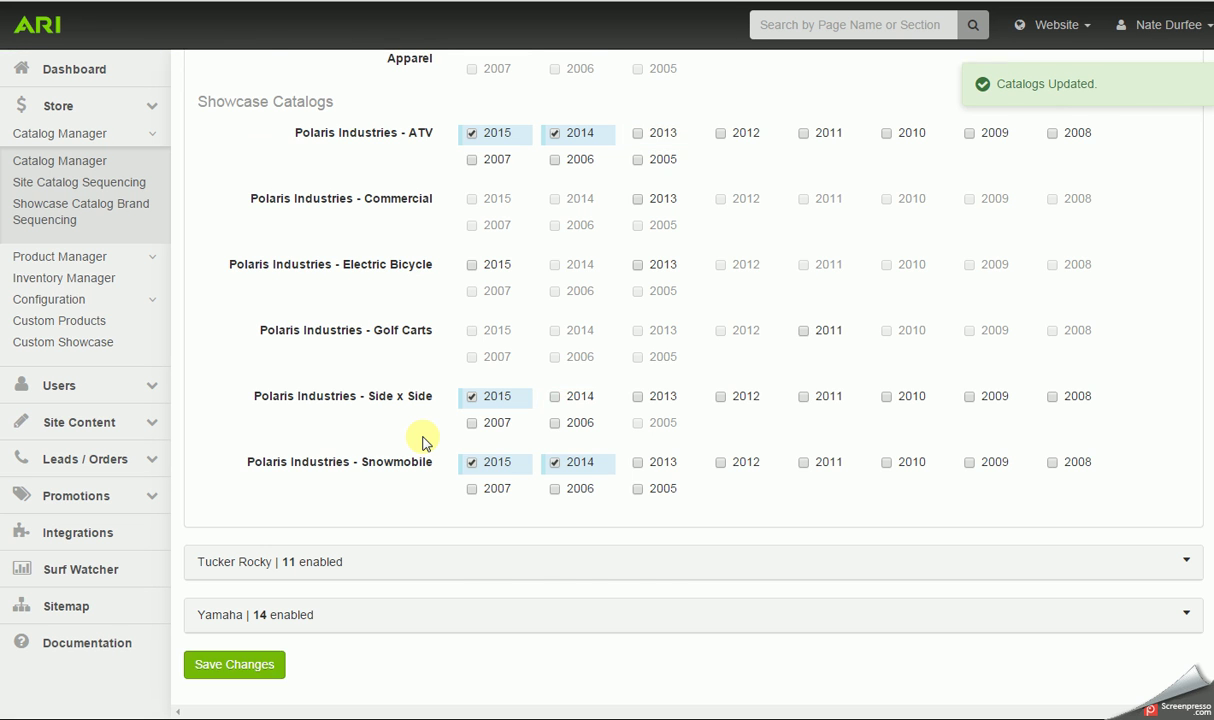
pyautogui.scroll(6, 422, 441)
pyautogui.click(430, 365)
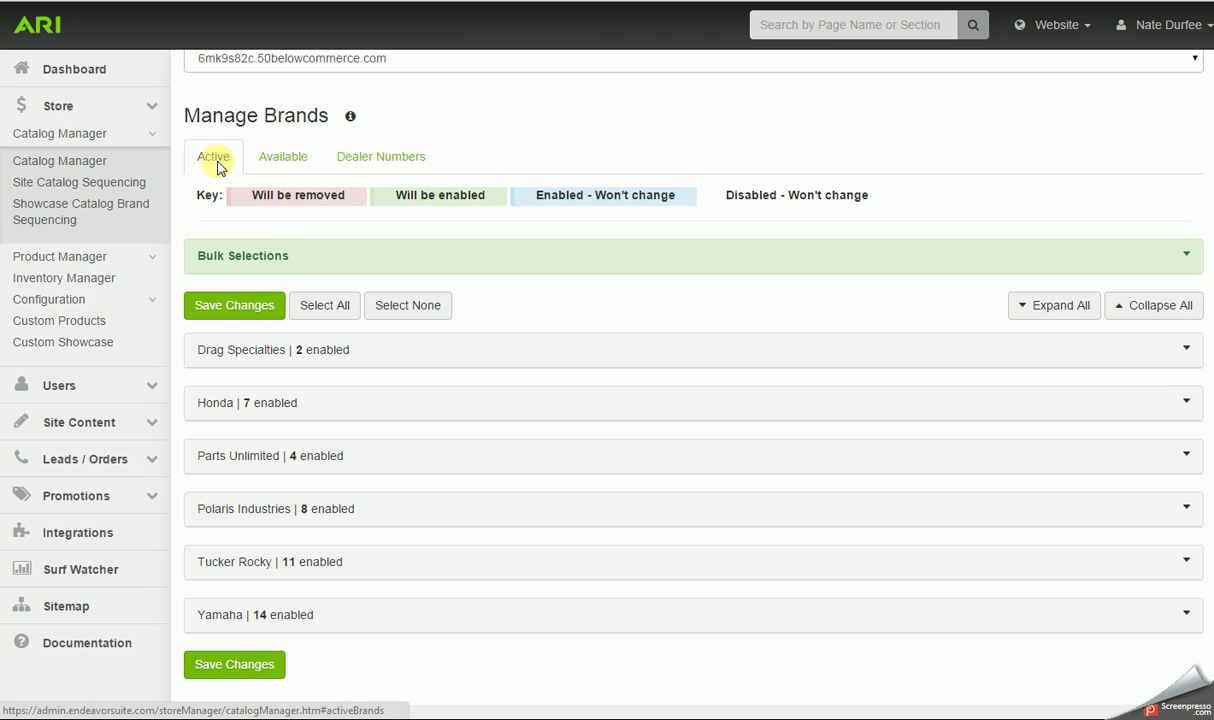
# Add Fox - Power Sports from the Available brands list and save
pyautogui.click(280, 162)
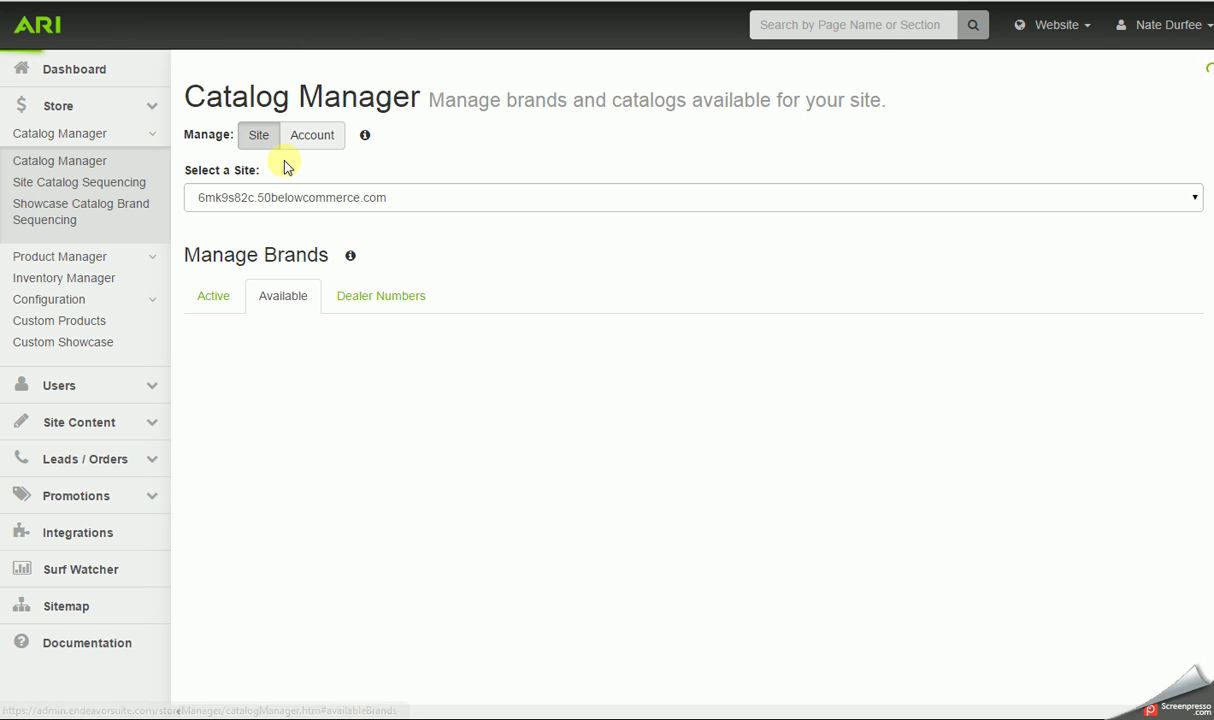
pyautogui.scroll(-3, 410, 455)
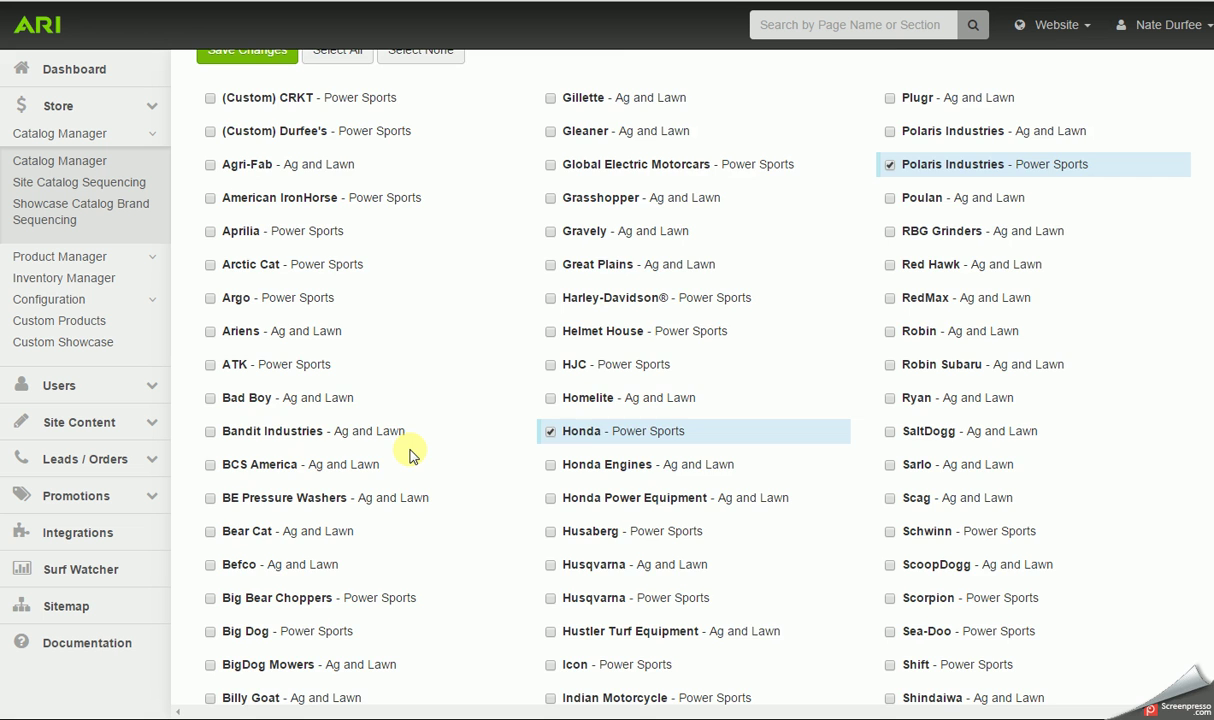
pyautogui.scroll(-2, 410, 455)
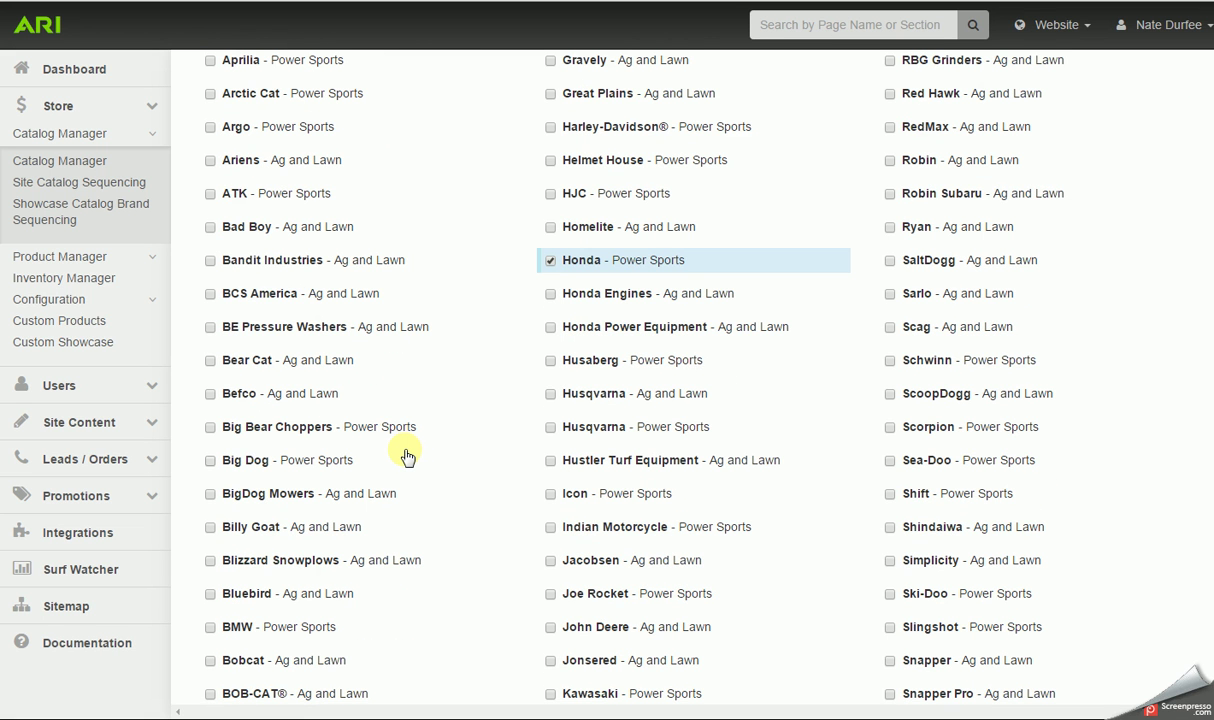
pyautogui.scroll(-12, 339, 457)
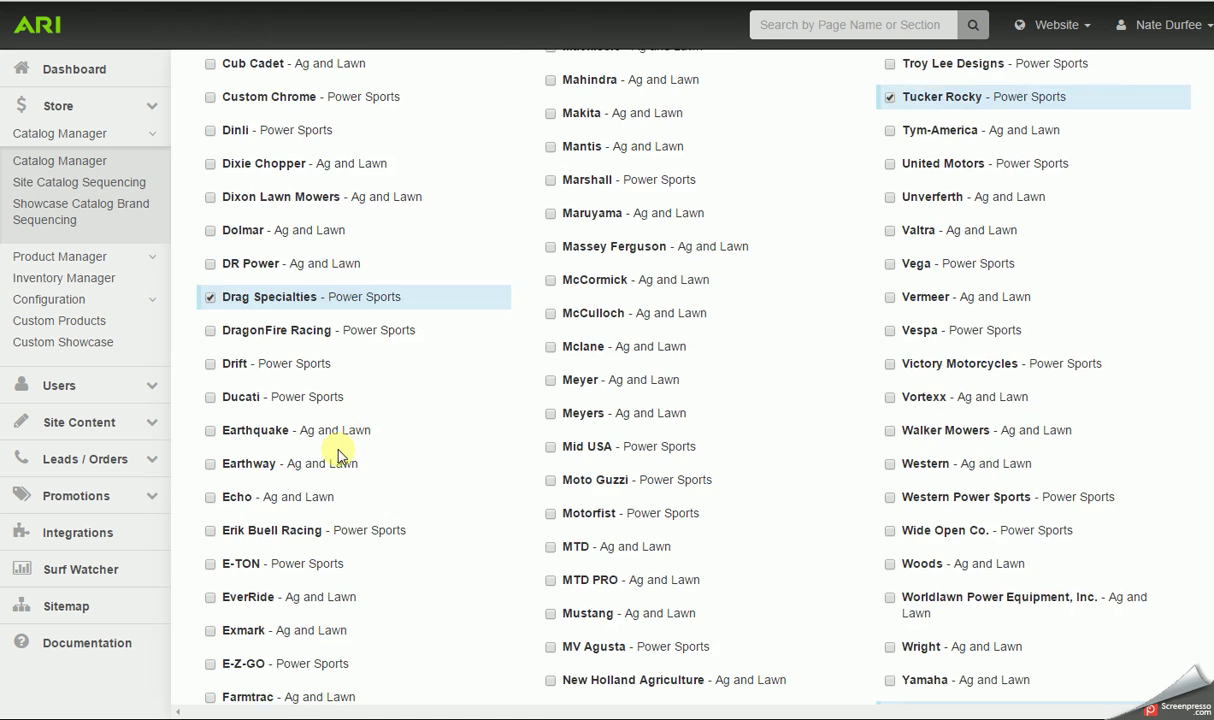
pyautogui.scroll(-3, 339, 457)
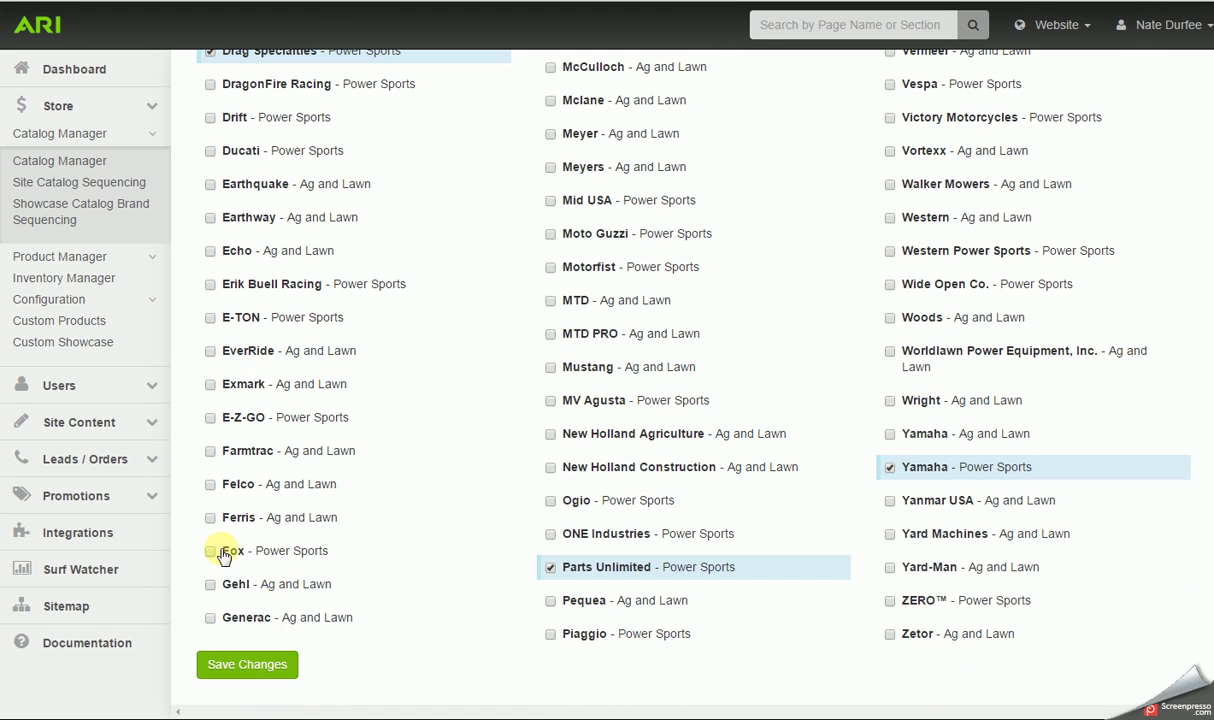
pyautogui.click(210, 551)
pyautogui.click(249, 668)
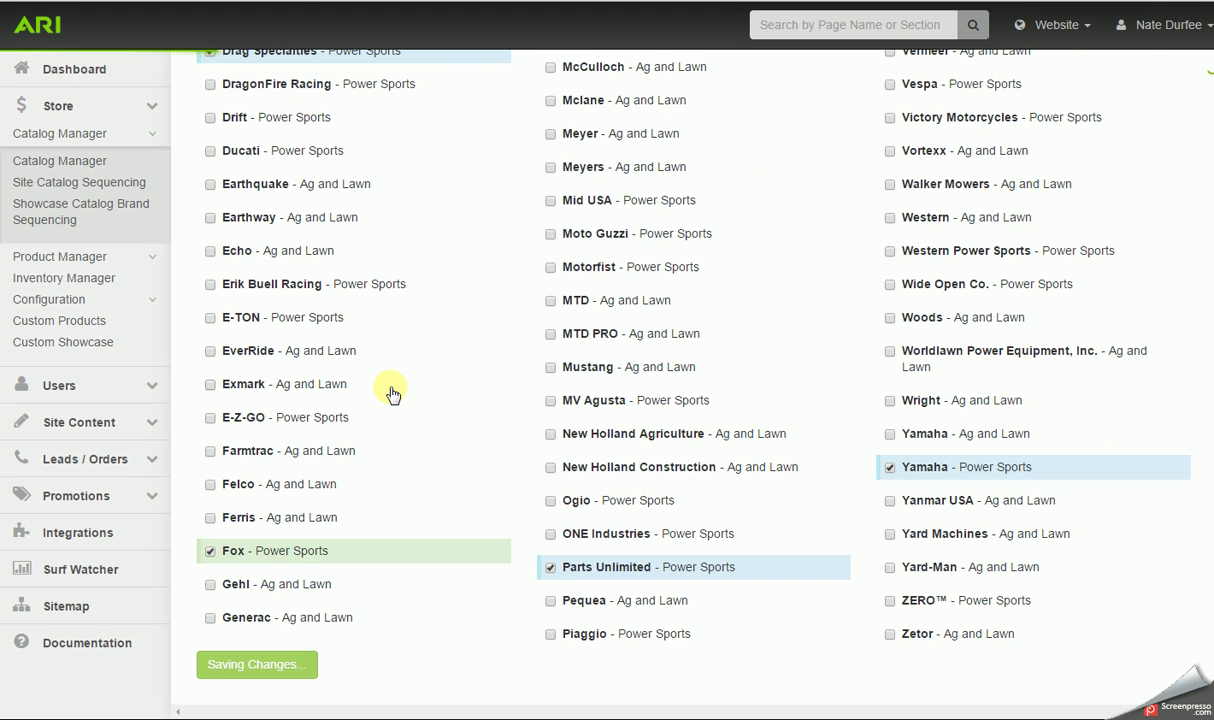
pyautogui.scroll(10, 390, 395)
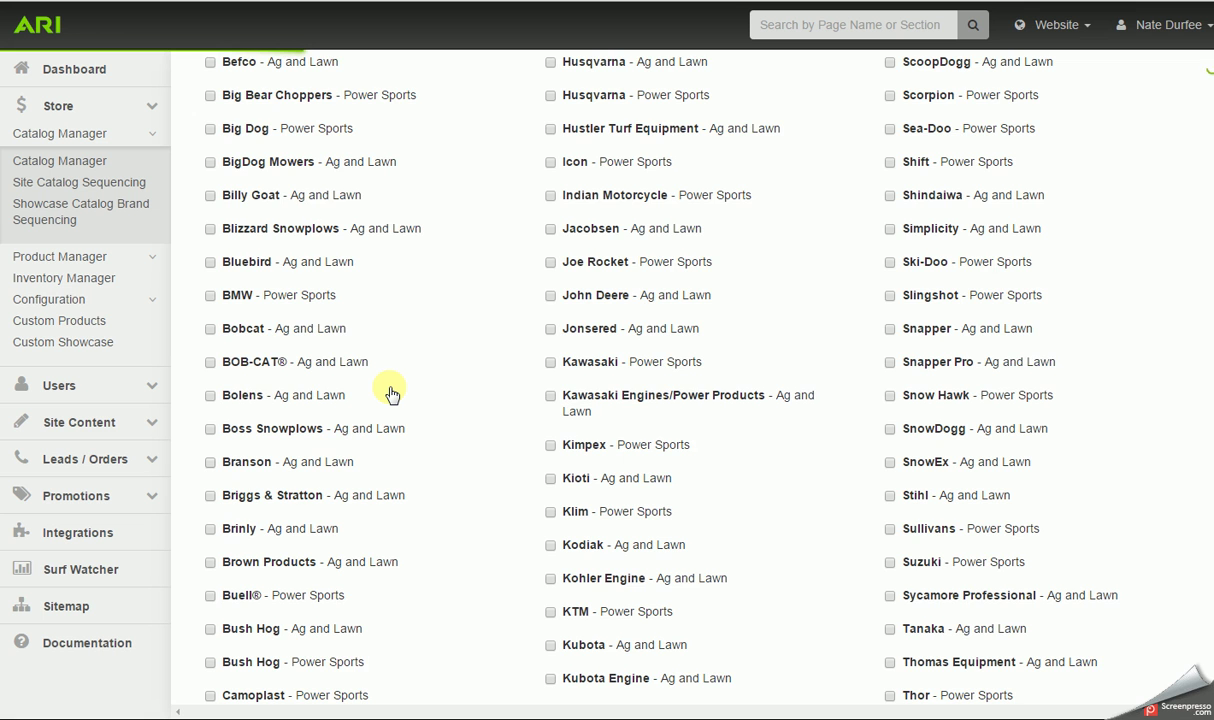
pyautogui.scroll(8, 390, 395)
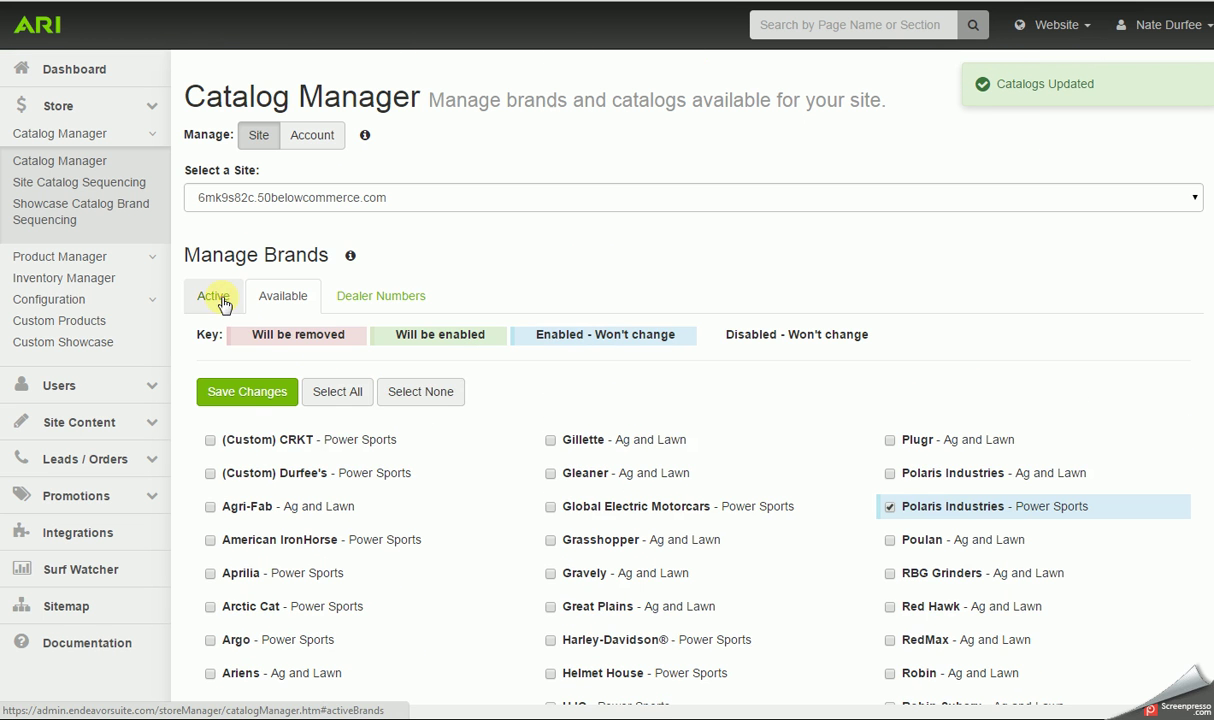
# Under the active Fox brand, enable Fox MX 2015 and Apparel & Footwear 2014, and save
pyautogui.click(219, 300)
pyautogui.scroll(-3, 249, 401)
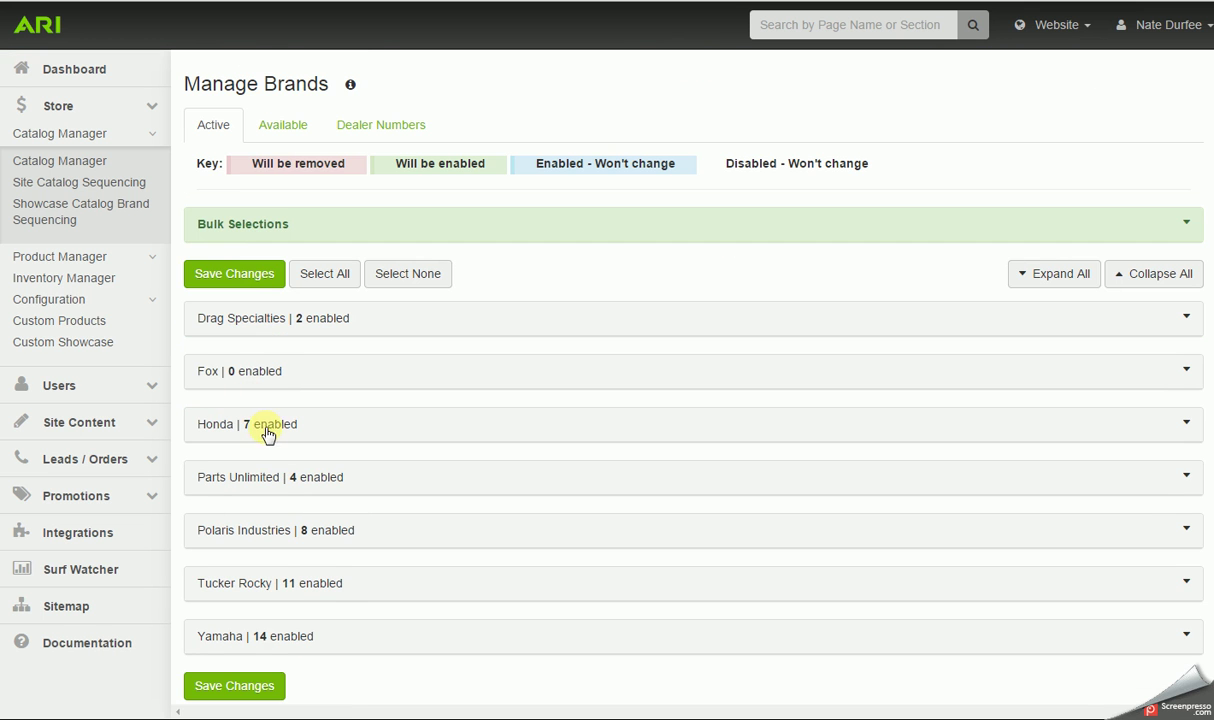
pyautogui.click(254, 374)
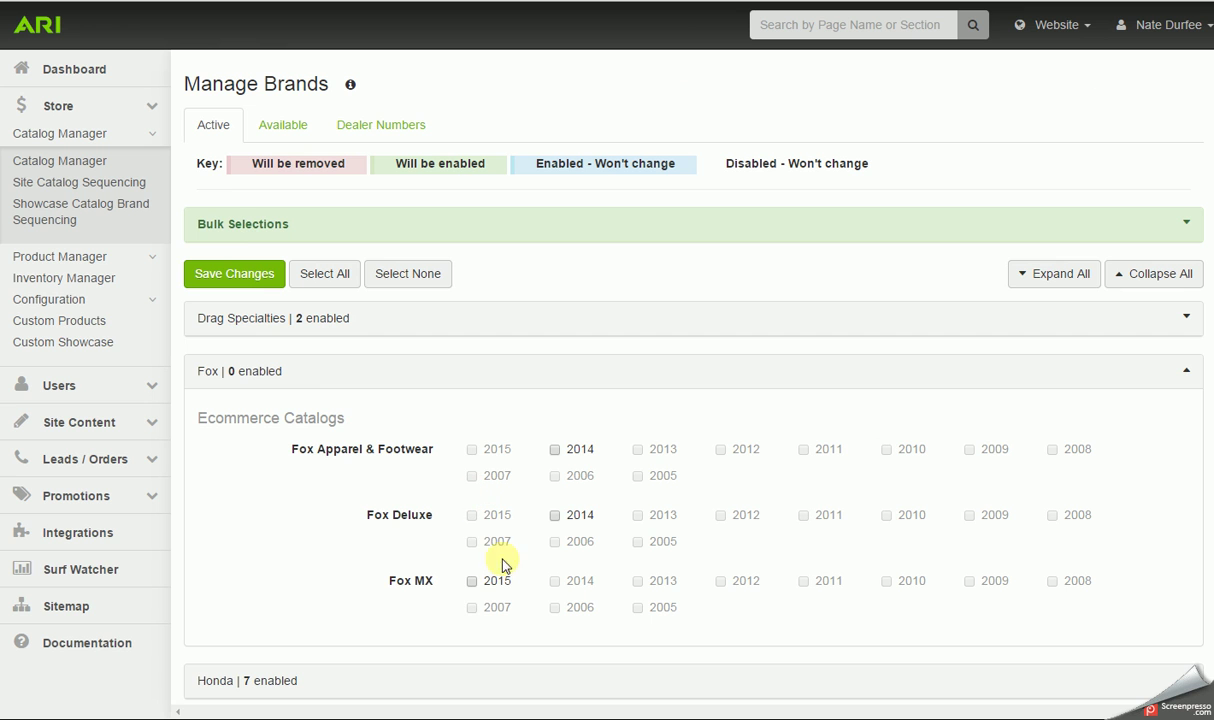
pyautogui.click(472, 583)
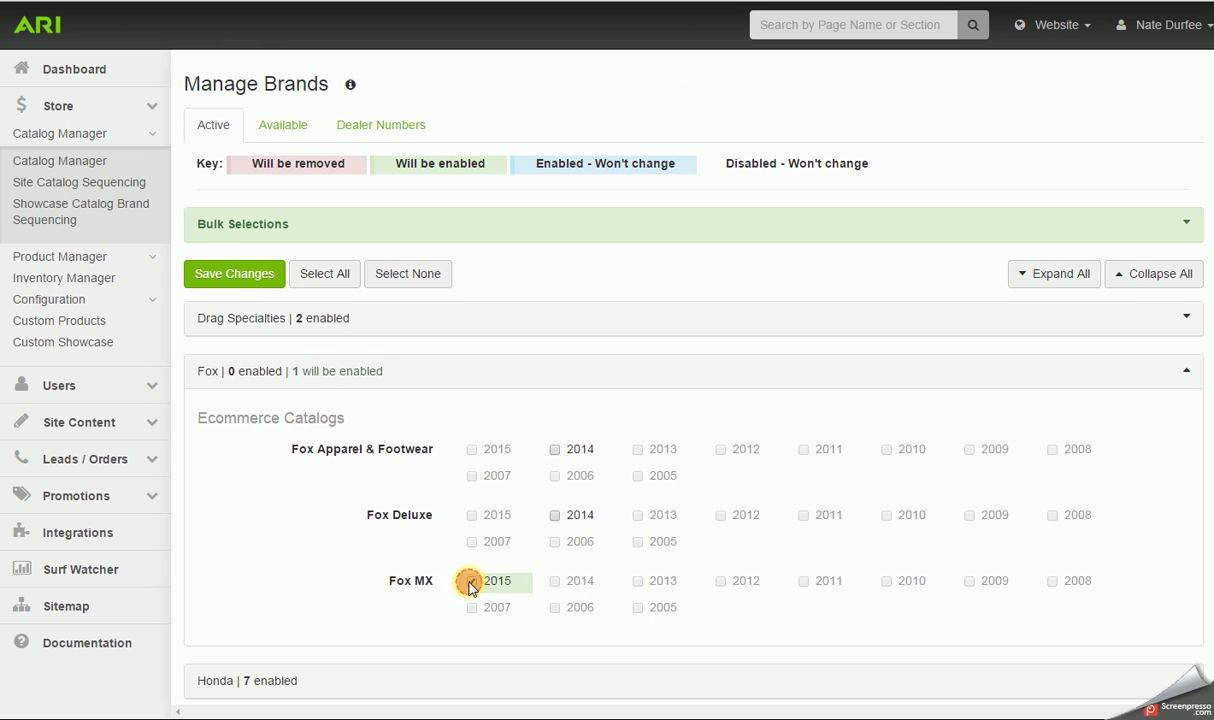
pyautogui.click(555, 450)
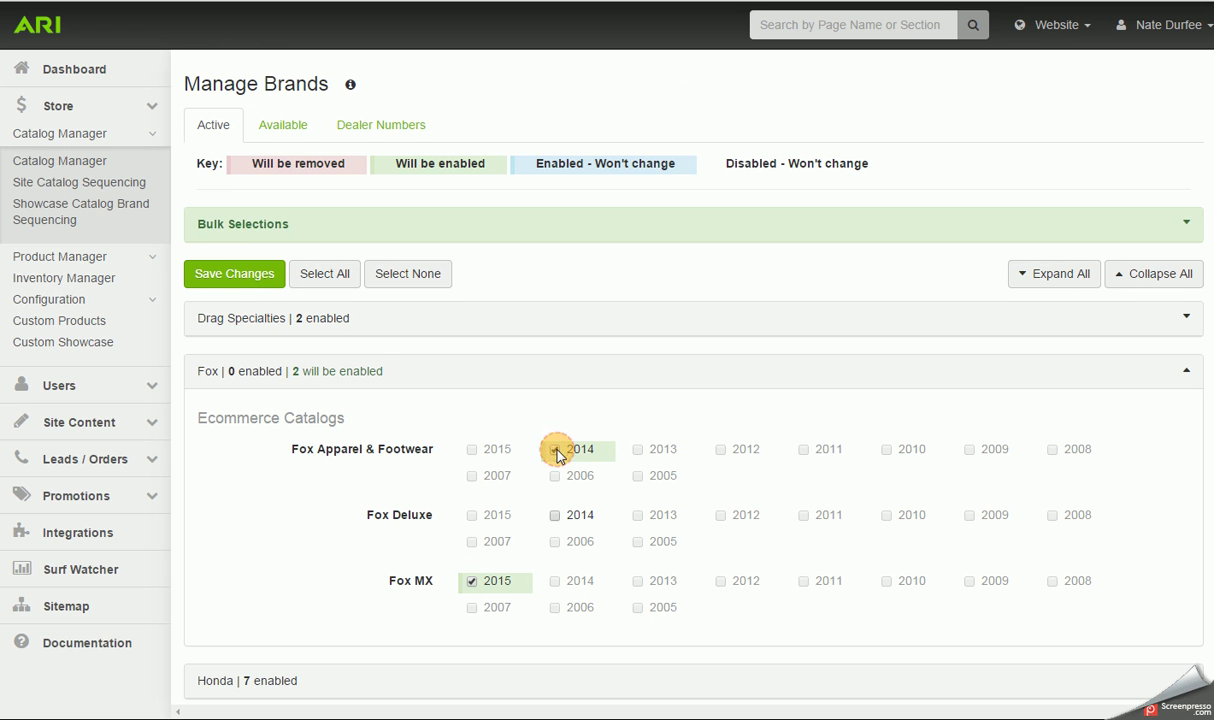
pyautogui.click(252, 280)
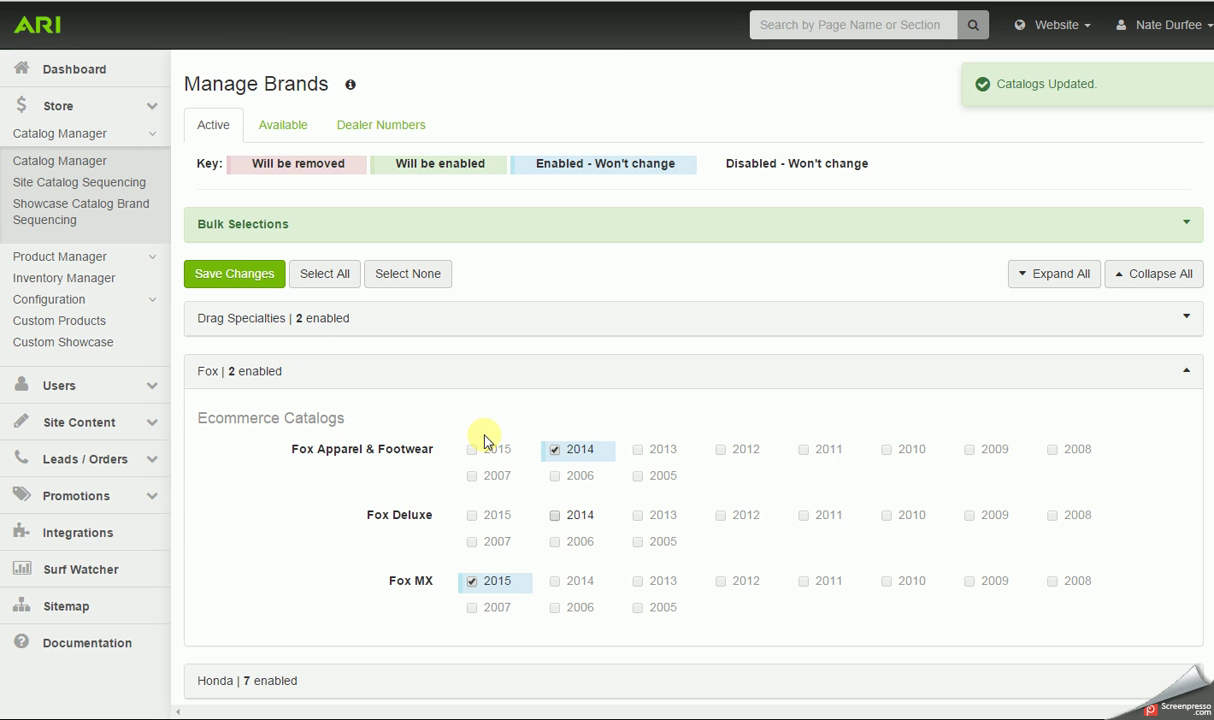
pyautogui.click(553, 451)
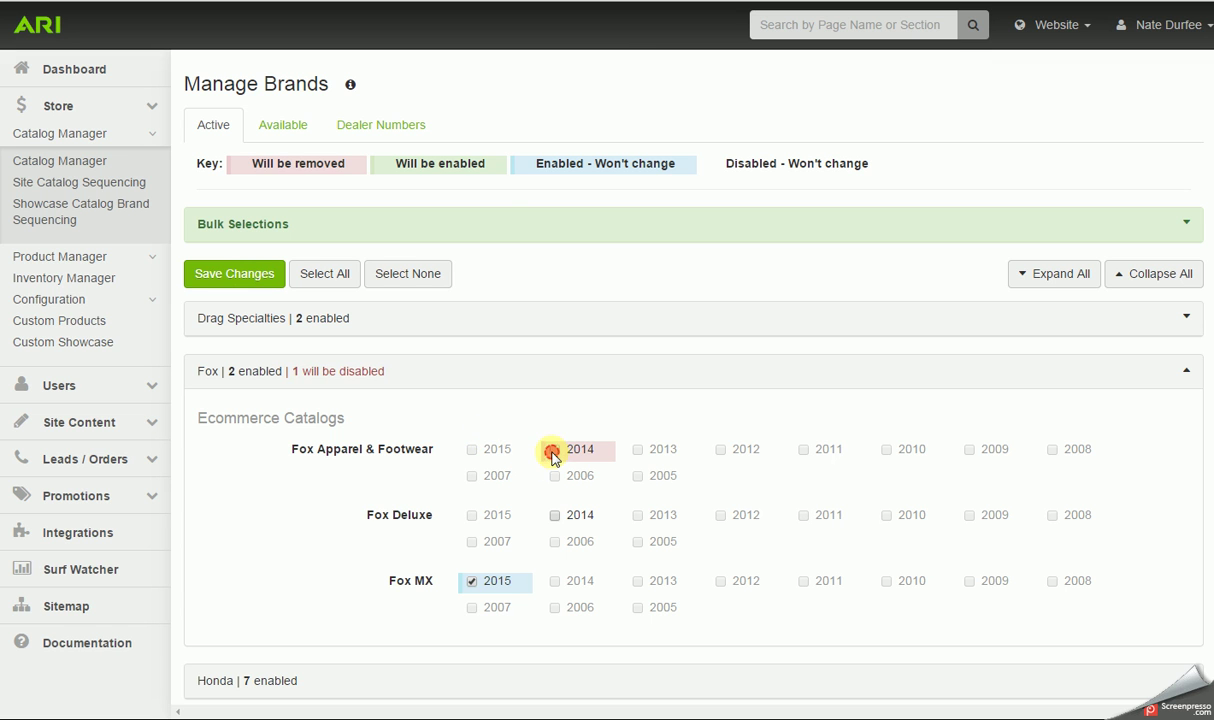
pyautogui.click(553, 451)
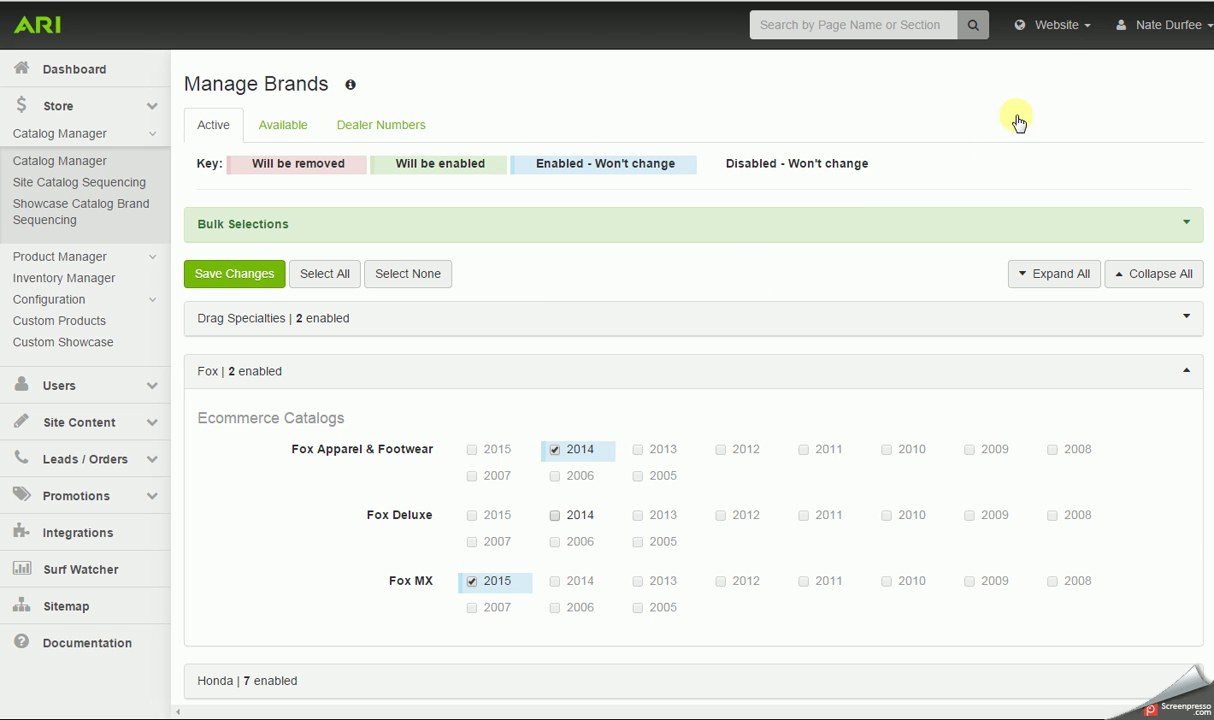
# Republish Product Keywords and Website Changes from the Website menu's Publish section
pyautogui.click(1068, 33)
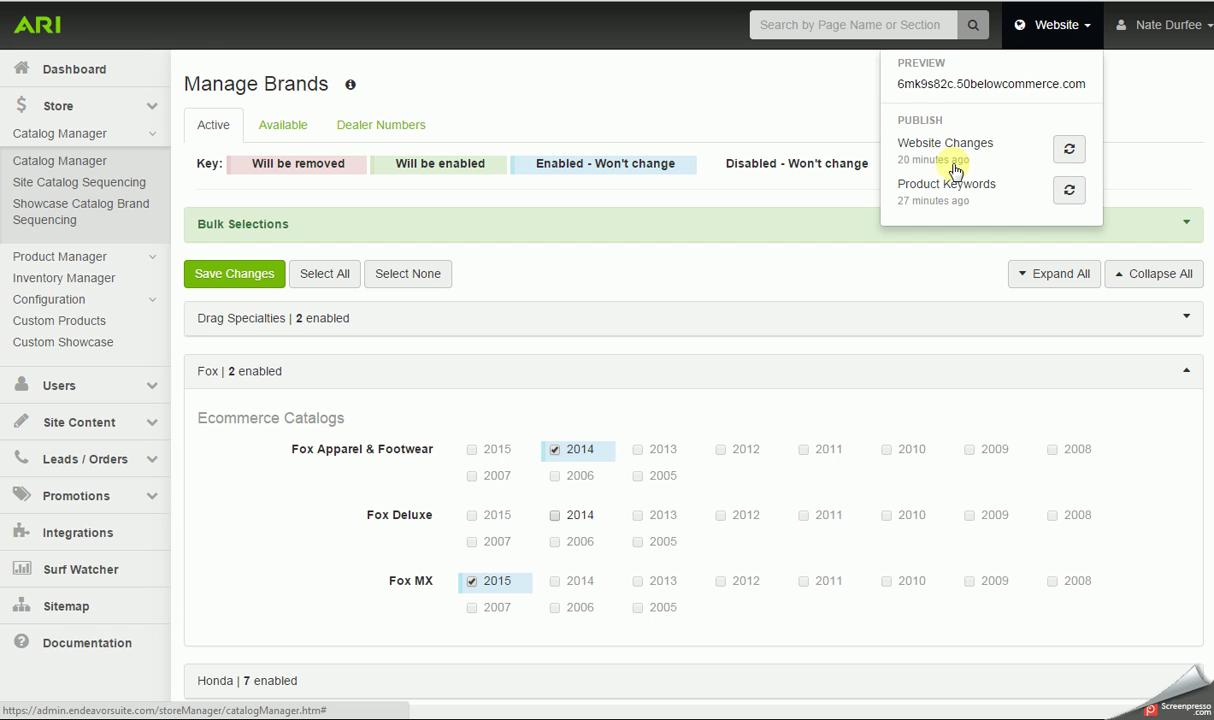
pyautogui.click(1070, 191)
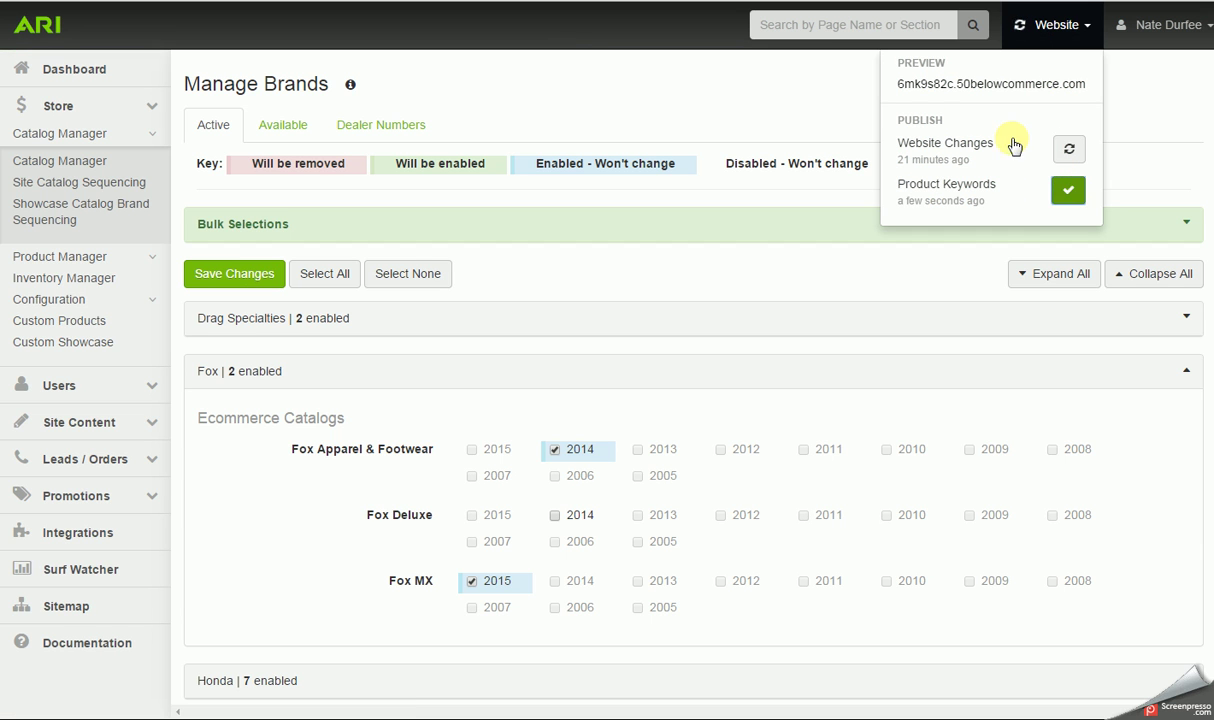
pyautogui.click(1070, 158)
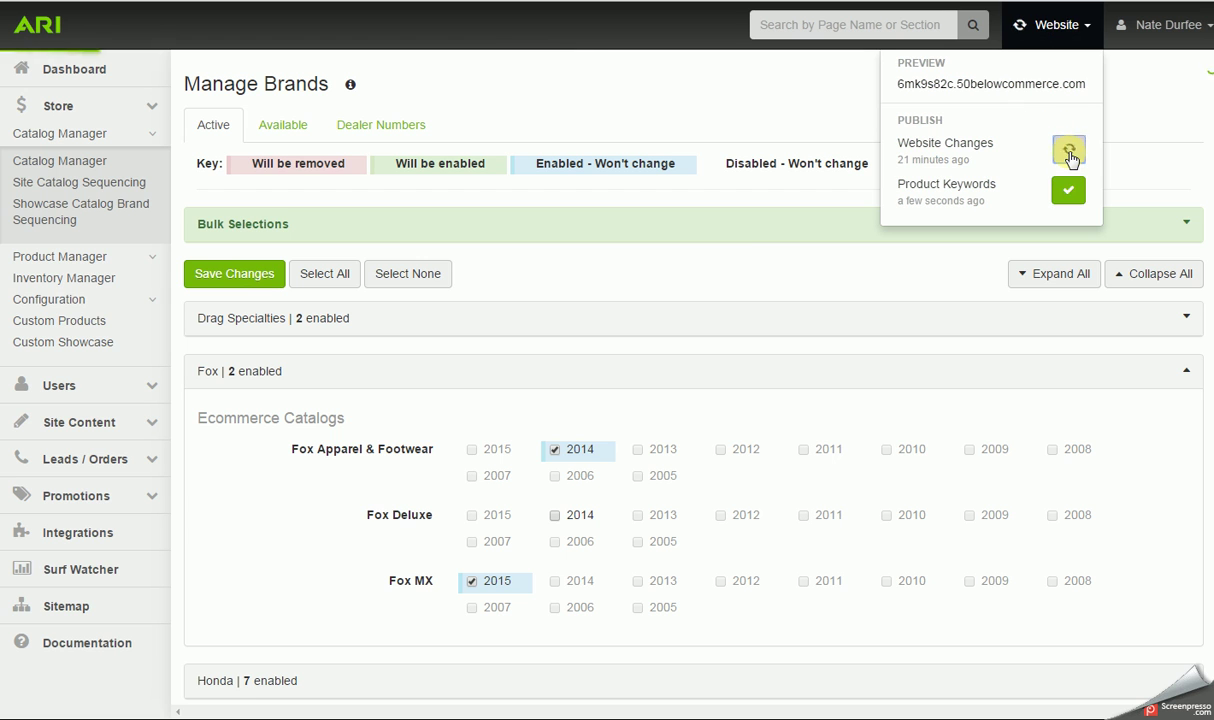